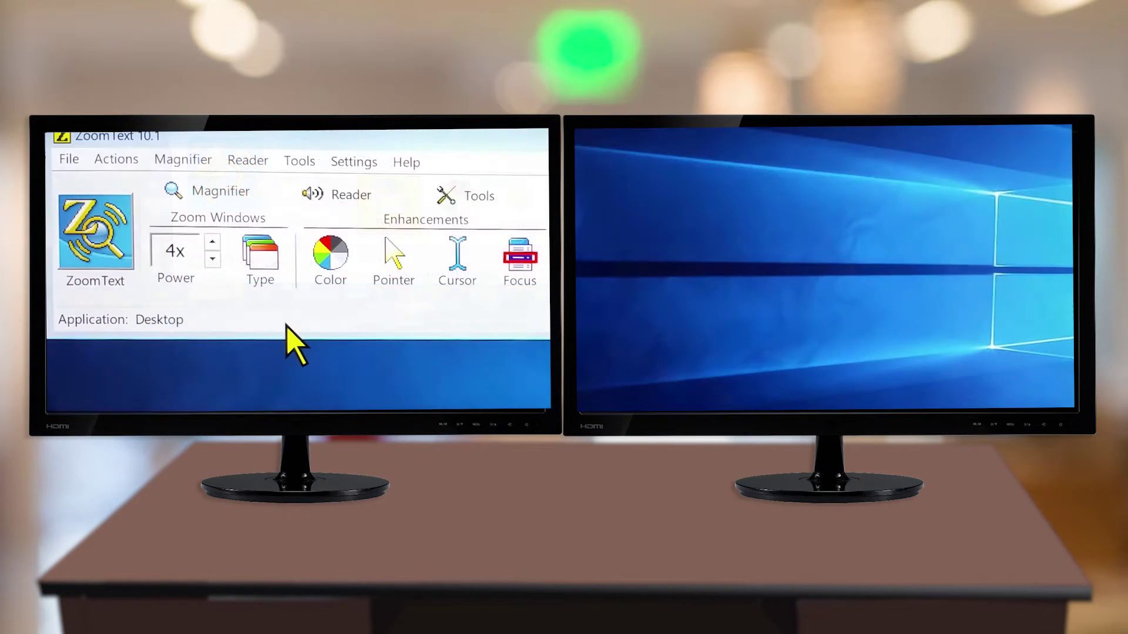
- Open Zoom Windows settings and list window types to choose MultiView Global for extended displays
key(alt+m)
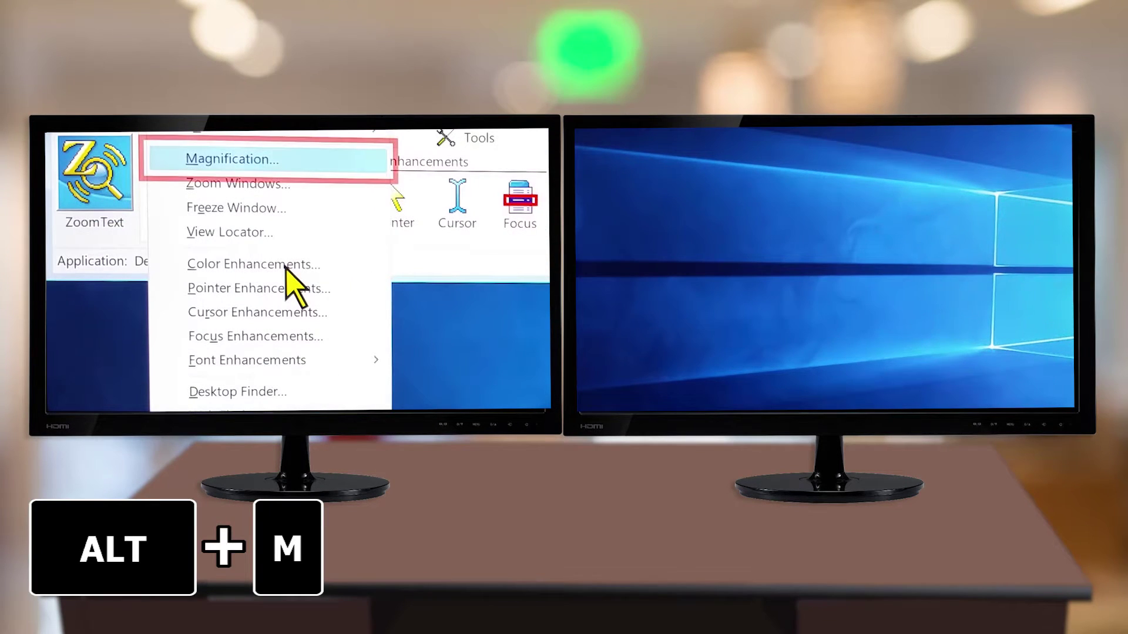
key(Down)
key(Return)
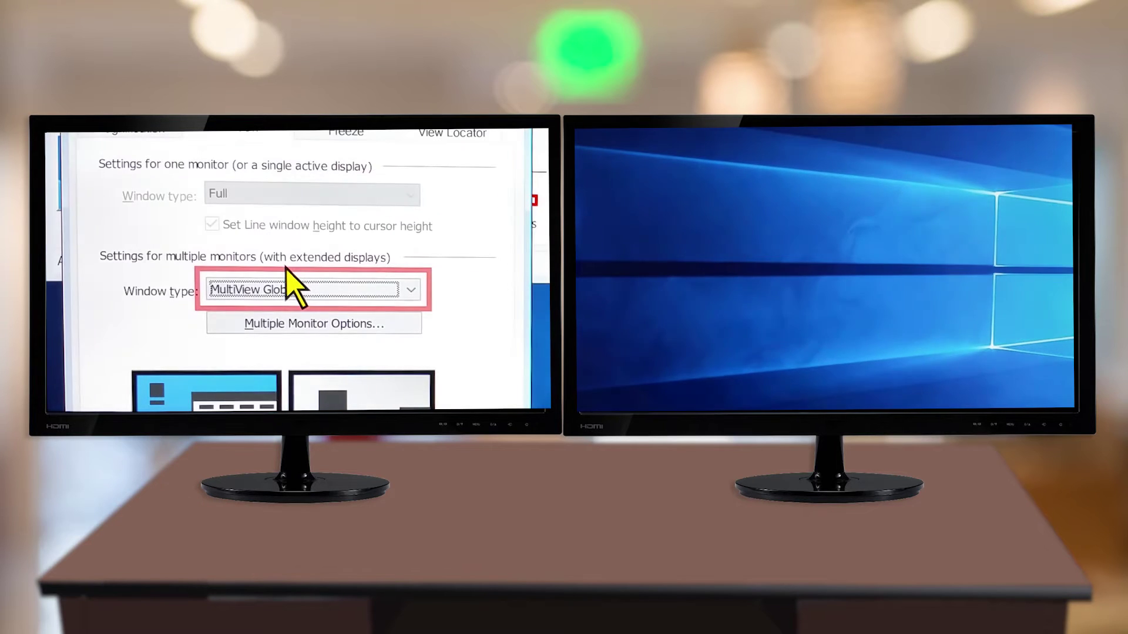
click(410, 290)
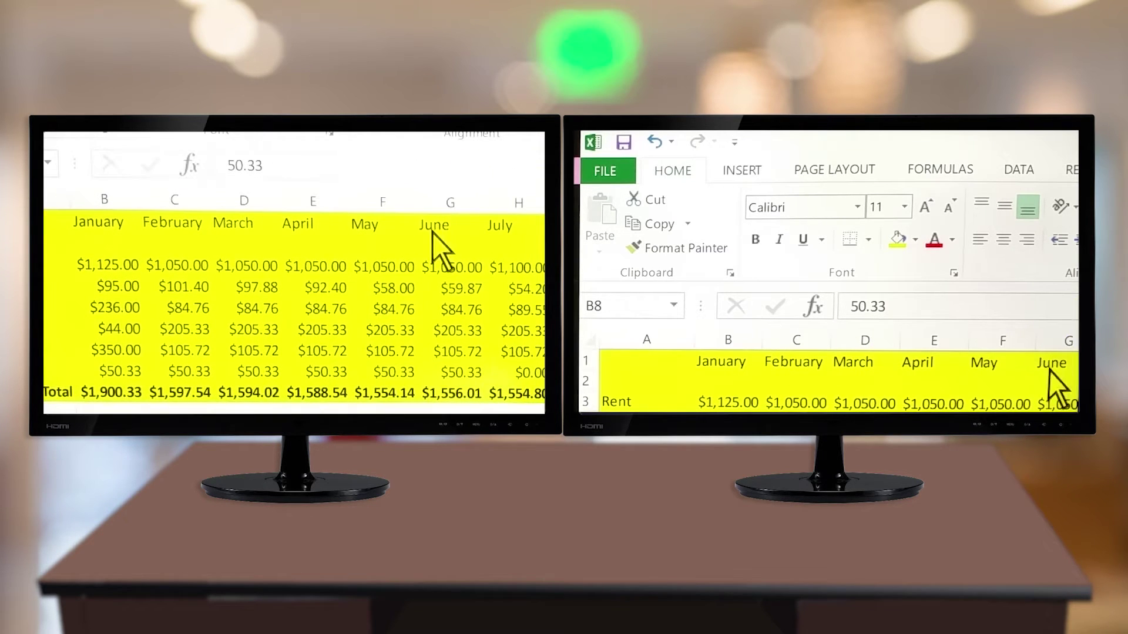
- Toggle the magnified view to the other monitor with Ctrl+Q
key(ctrl+q)
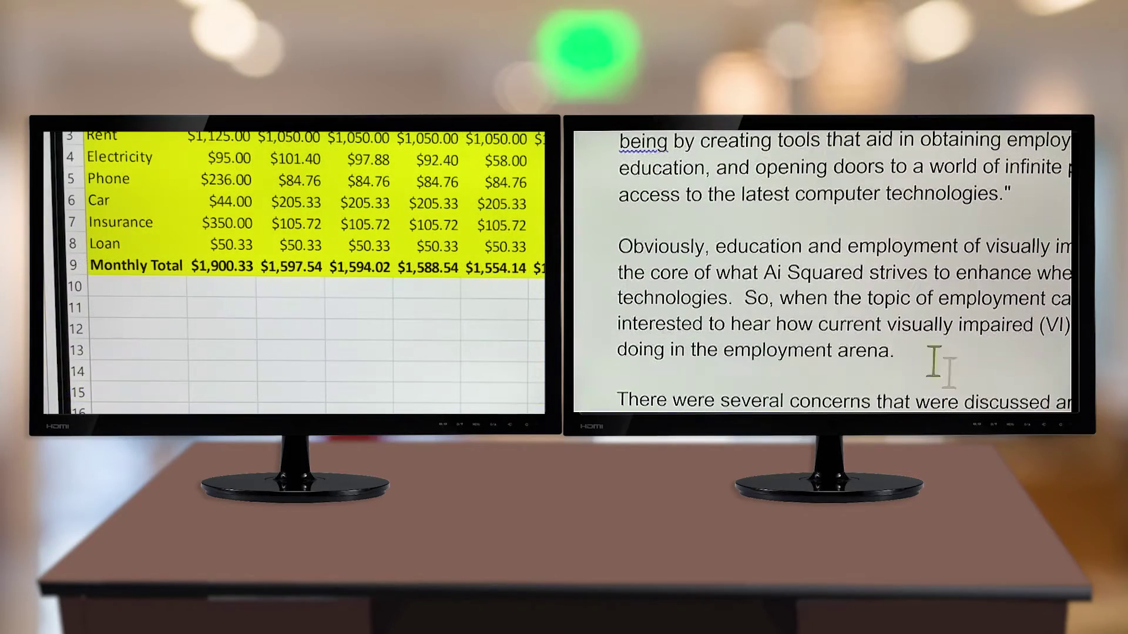
- Underline and bold the phrase 'Obviously, education' in the Word paragraph, then deselect it
drag(647, 246, 832, 251)
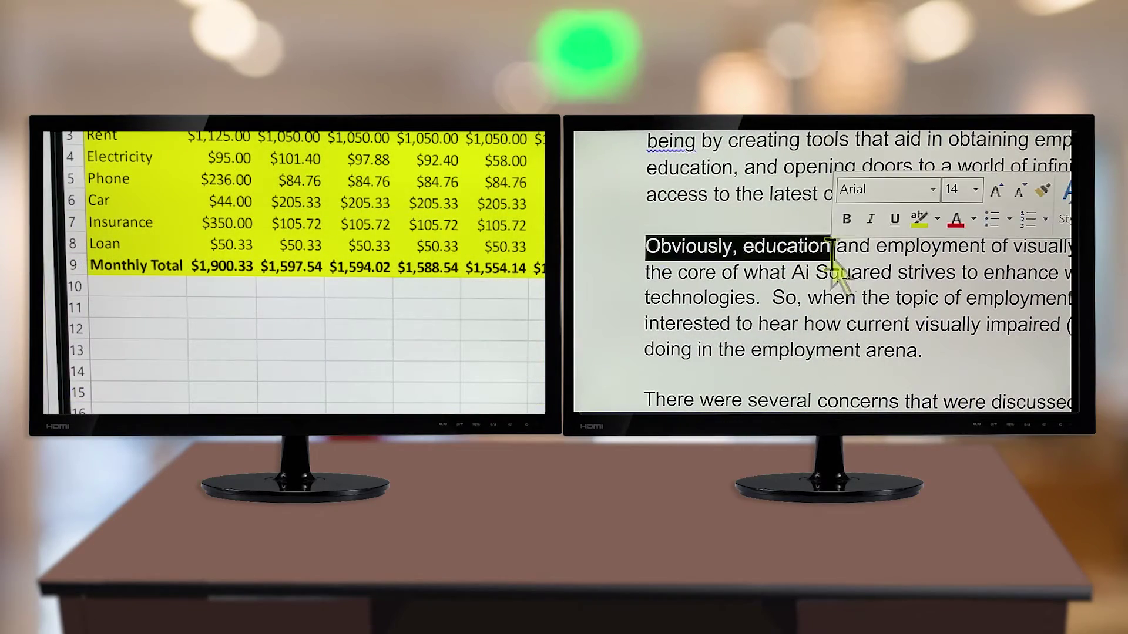
key(ctrl+q)
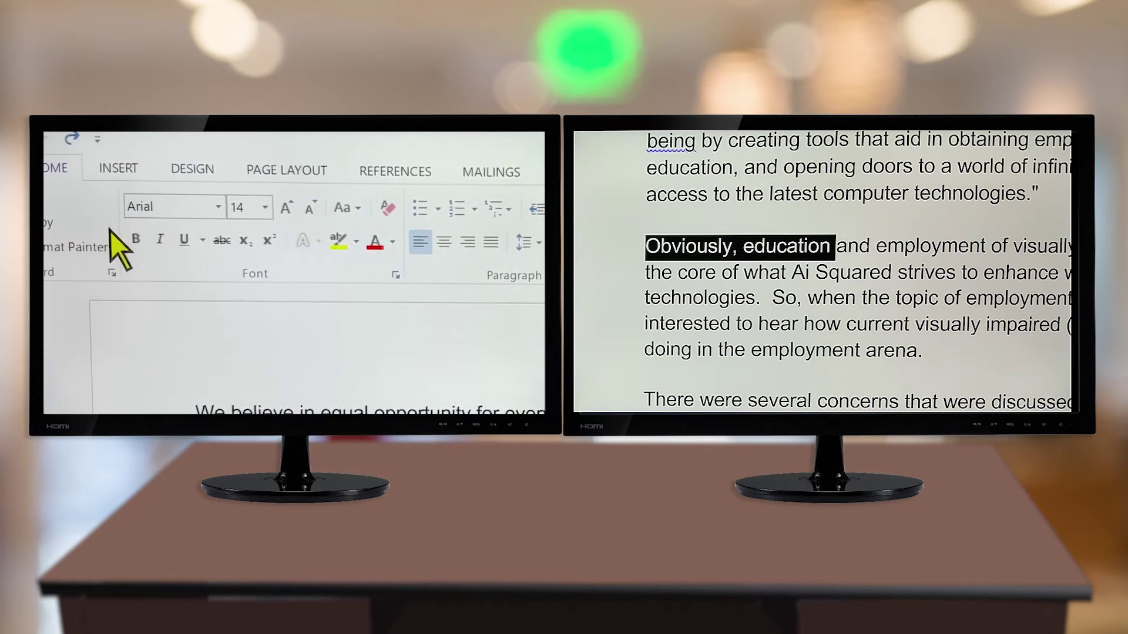
click(183, 240)
click(135, 240)
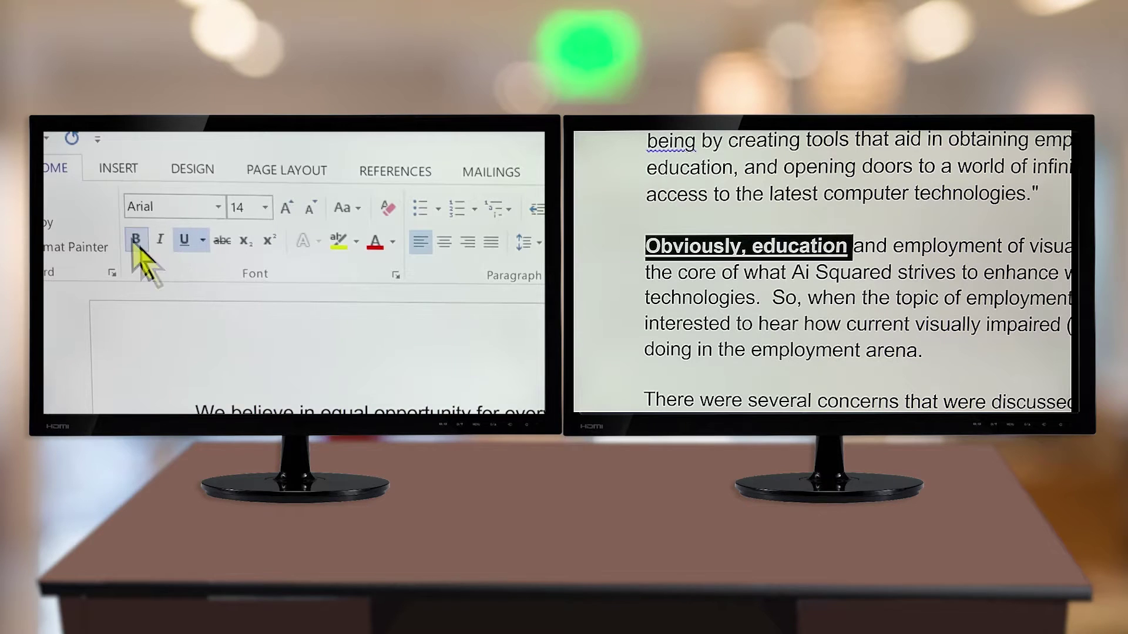
key(Left)
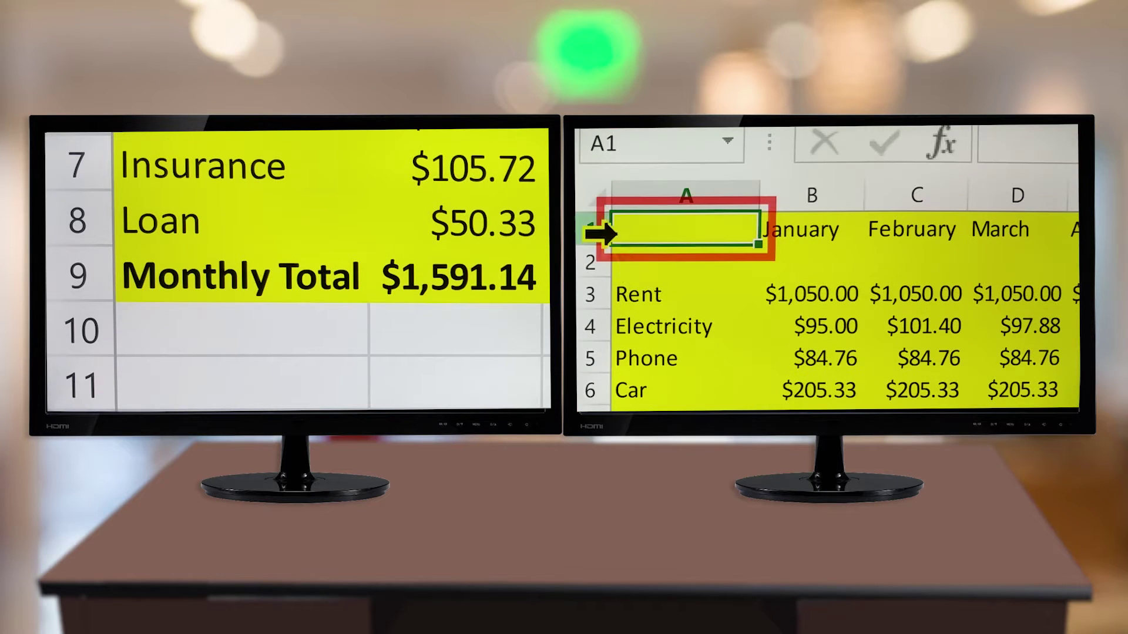
- Enter January's Rent 1125, Phone 236, Car 44 and Insurance 350
click(845, 293)
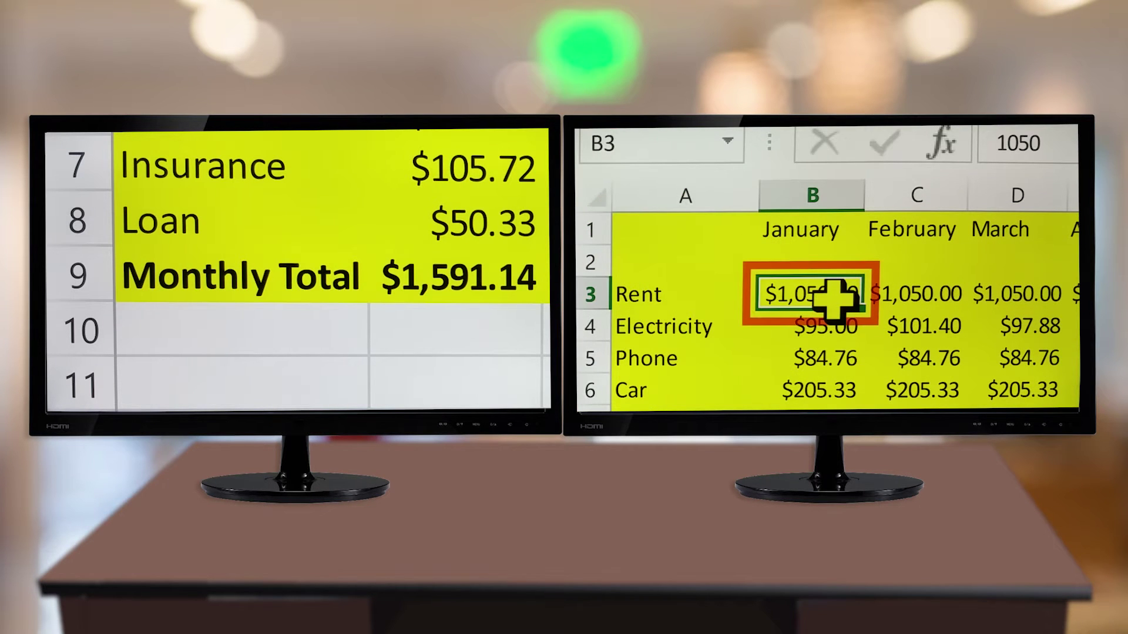
text(1125)
key(Return)
key(Return)
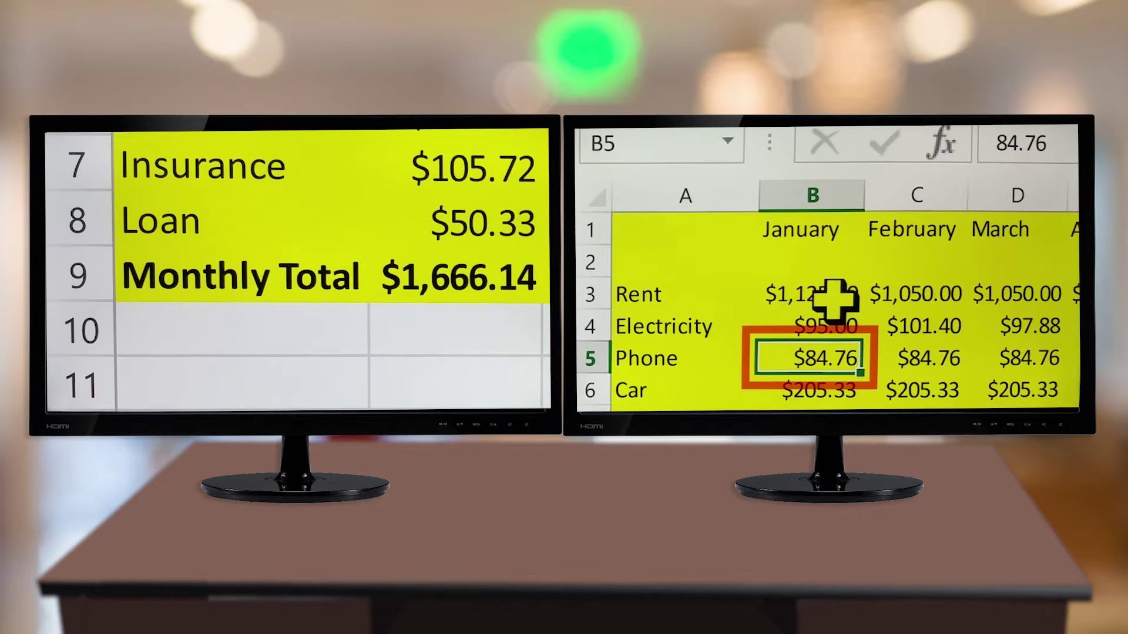
text(236)
key(Return)
text(44)
key(Return)
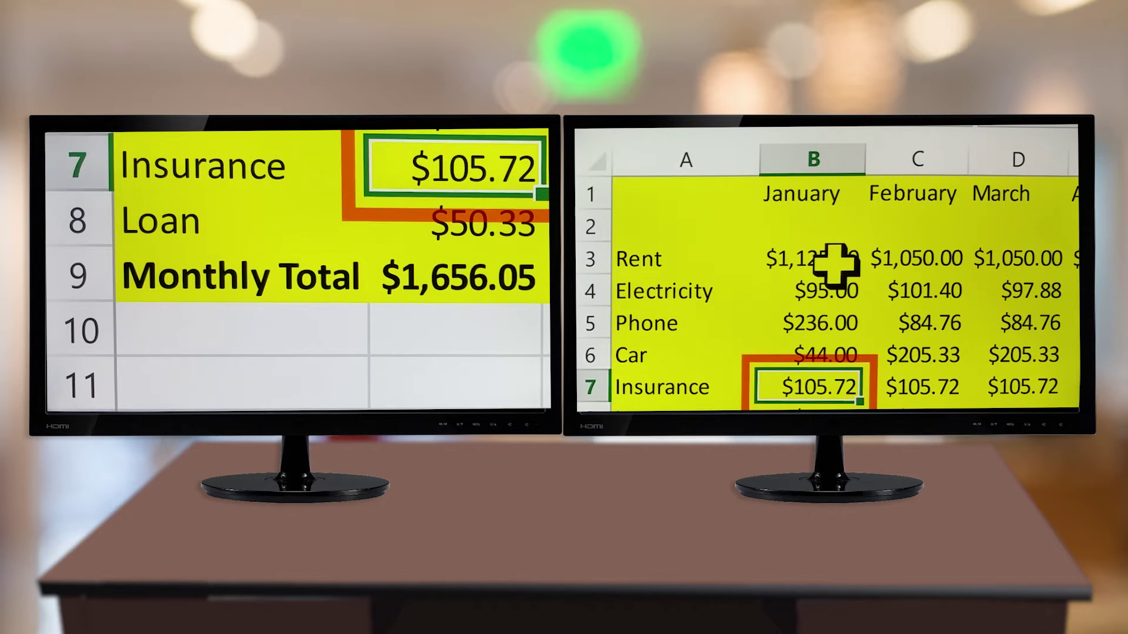
text(350)
key(Return)
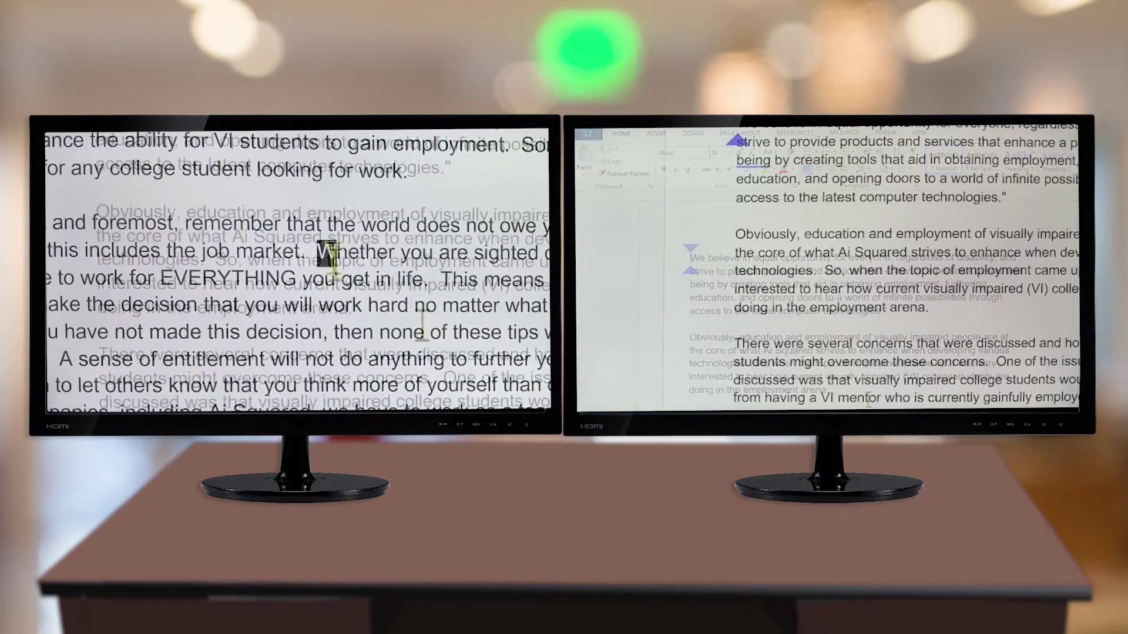
- Select the passage from 'Whether you are sighted' and set its font to Bauhaus 93
mouse_move(319, 253)
mouse_down()
mouse_move(326, 340)
mouse_move(123, 357)
mouse_up()
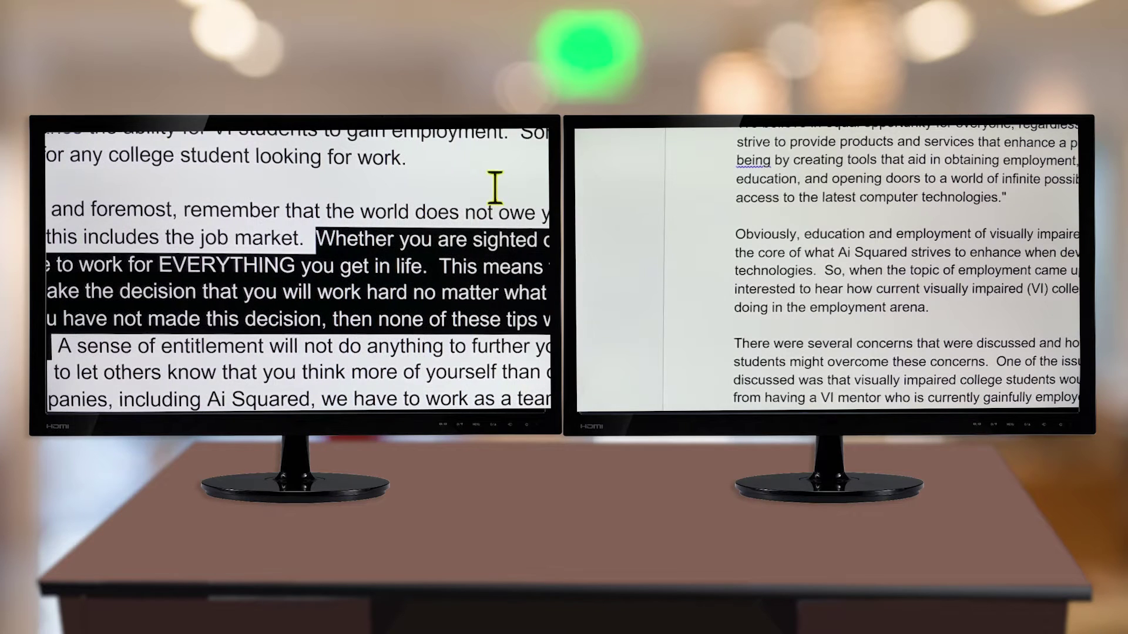
key(alt+shift+Down)
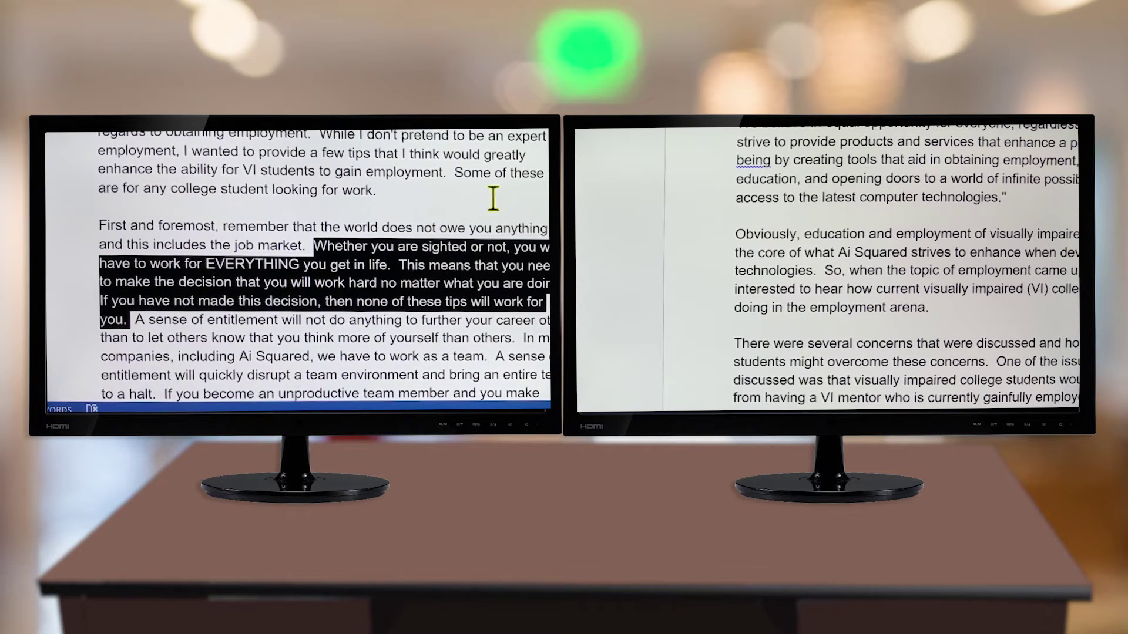
key(ctrl+q)
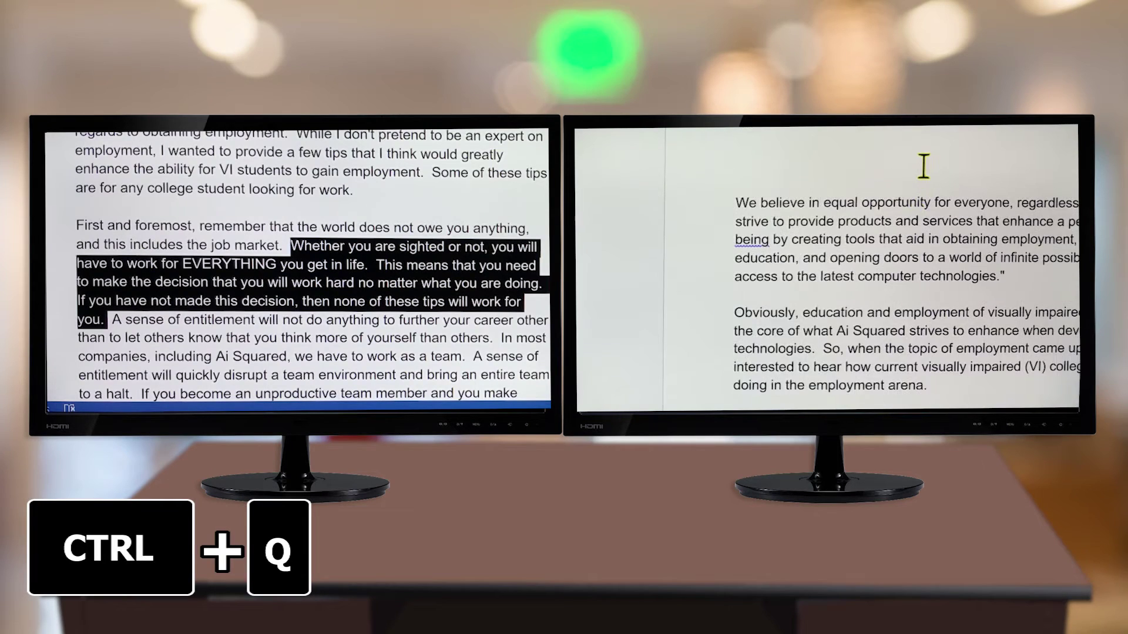
scroll(925, 168, up, 2)
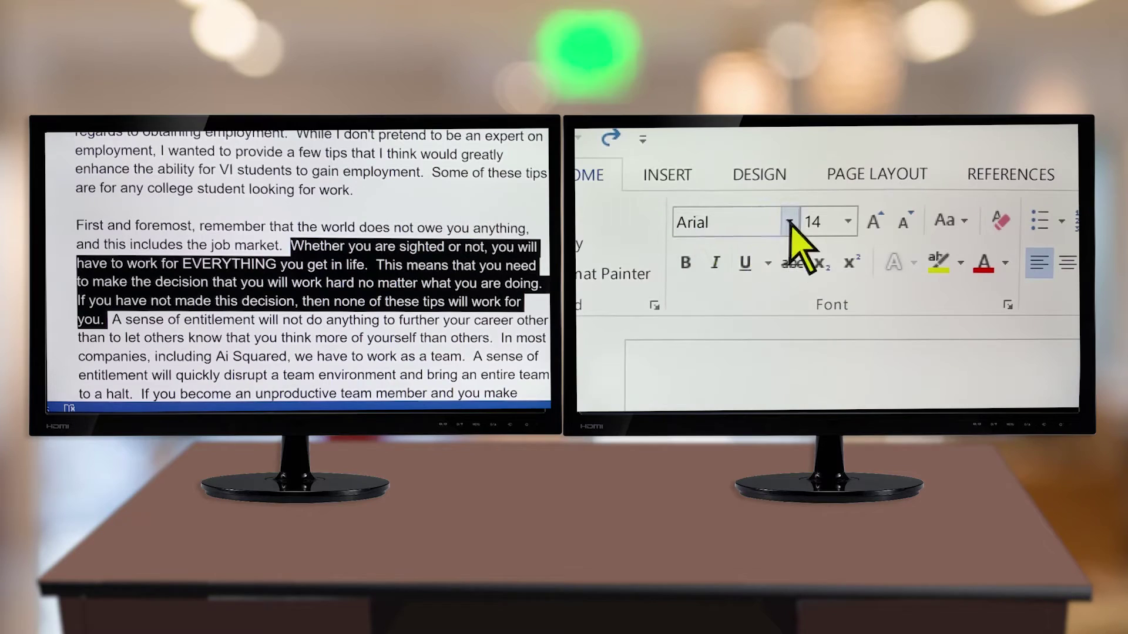
click(791, 222)
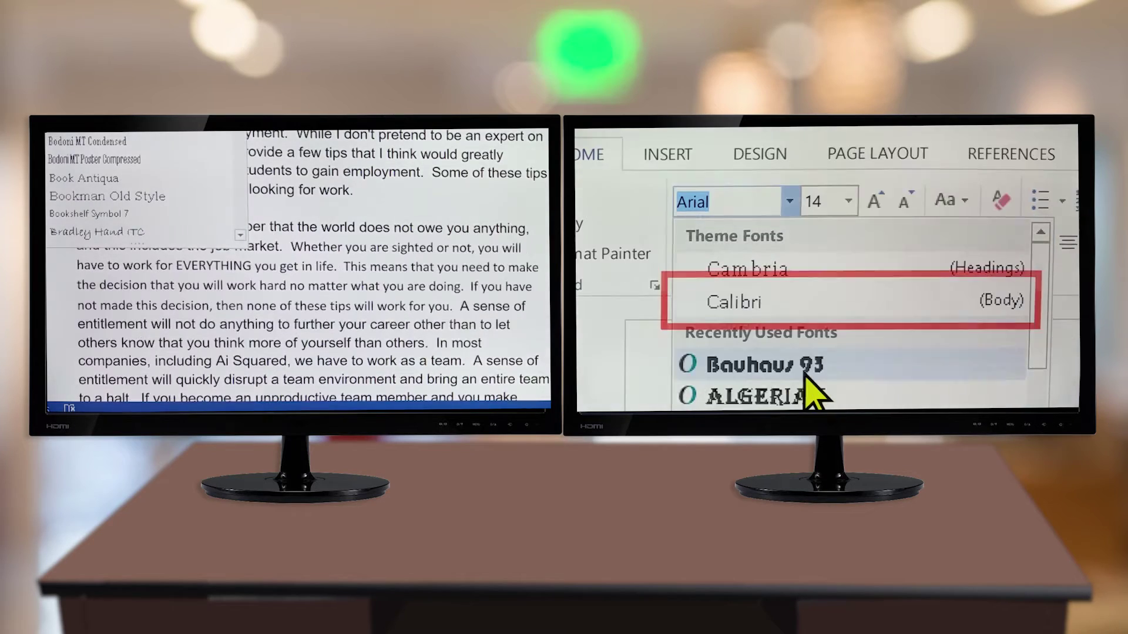
key(Down)
key(Down)
key(Down)
key(Down)
key(Down)
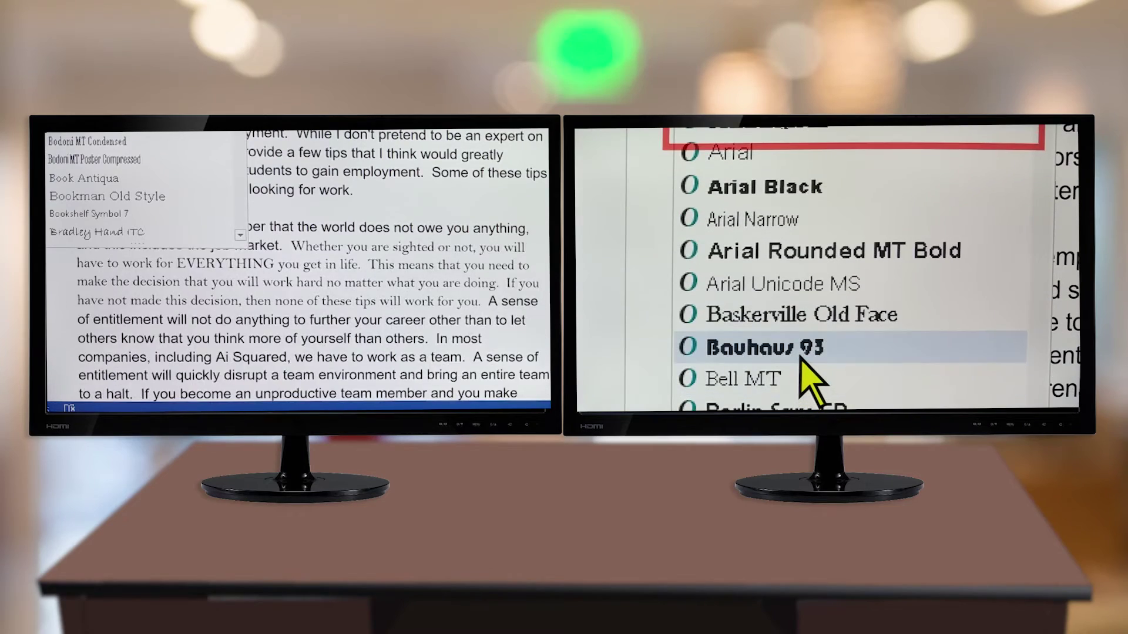
click(804, 348)
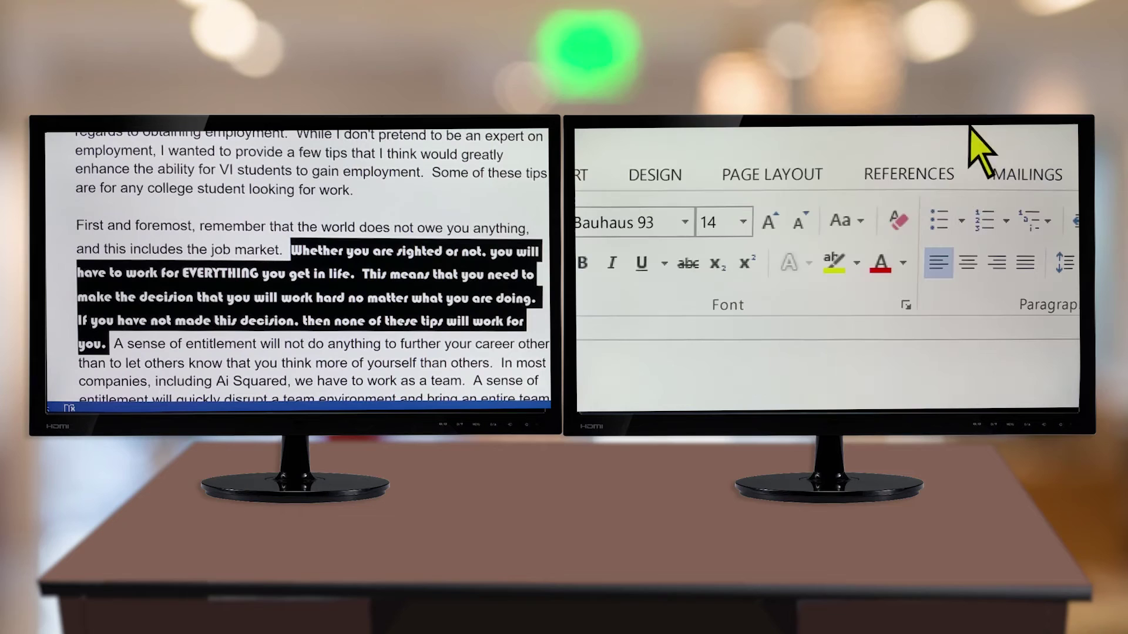
- Make the passage bold, underlined and a larger font size
click(658, 272)
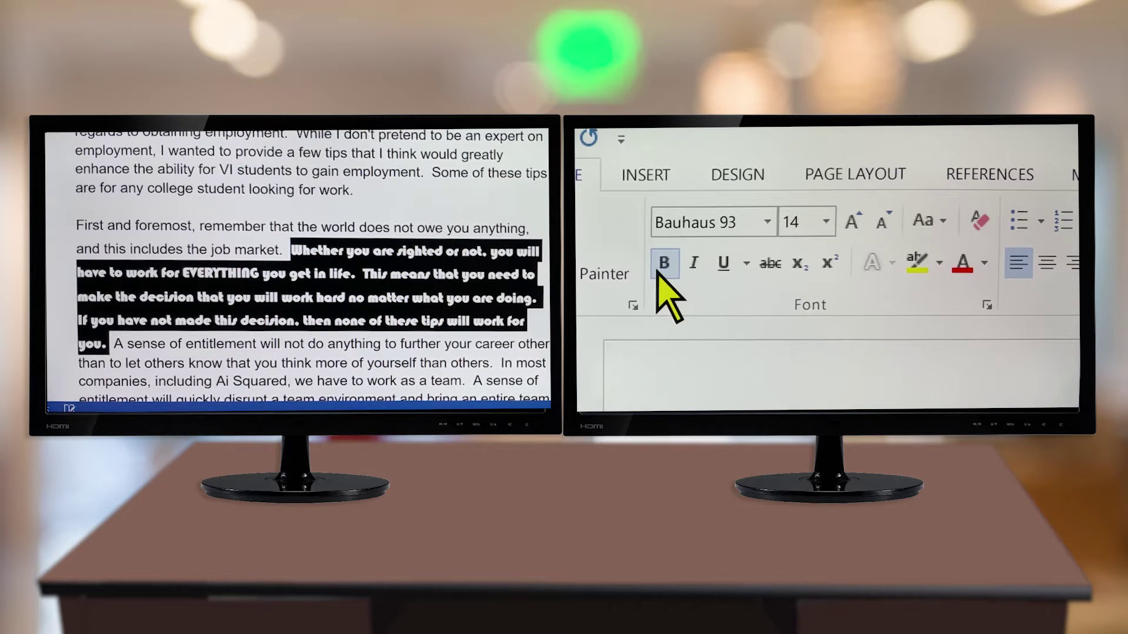
click(853, 223)
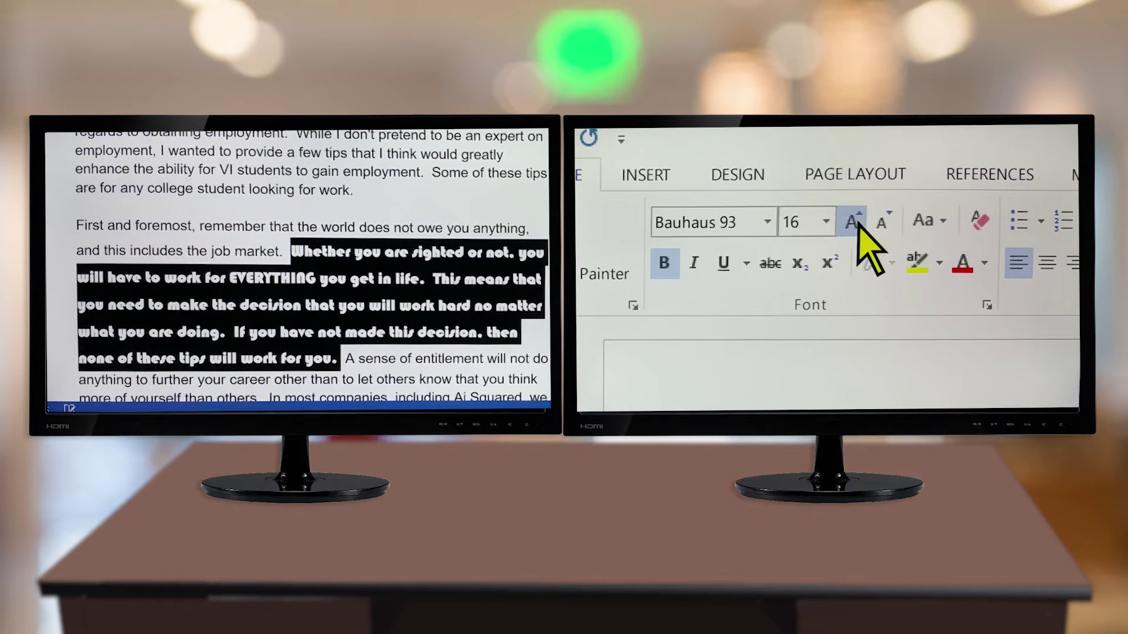
click(724, 263)
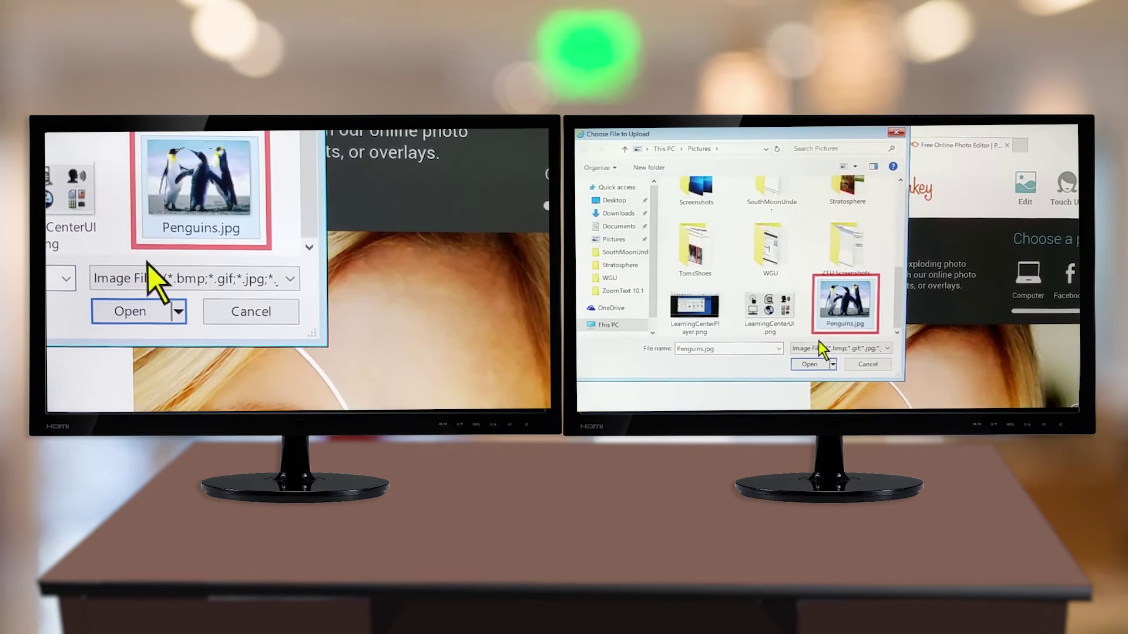
- Open the penguin photo and, under Colors, strongly raise saturation and adjust temperature toward cool blue
click(132, 313)
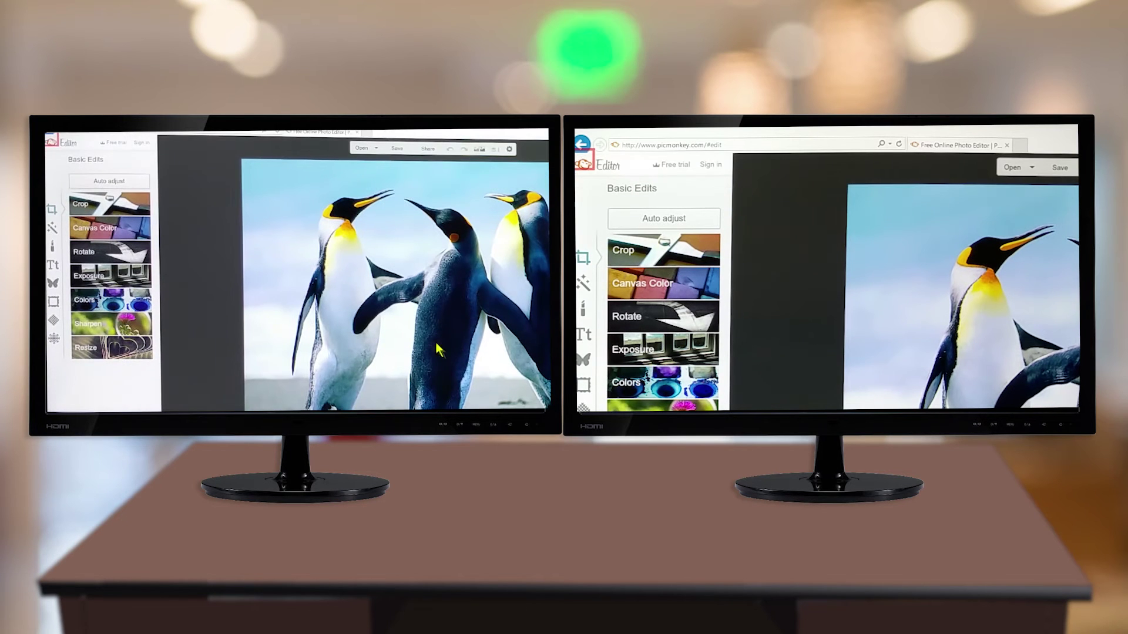
key(ctrl+q)
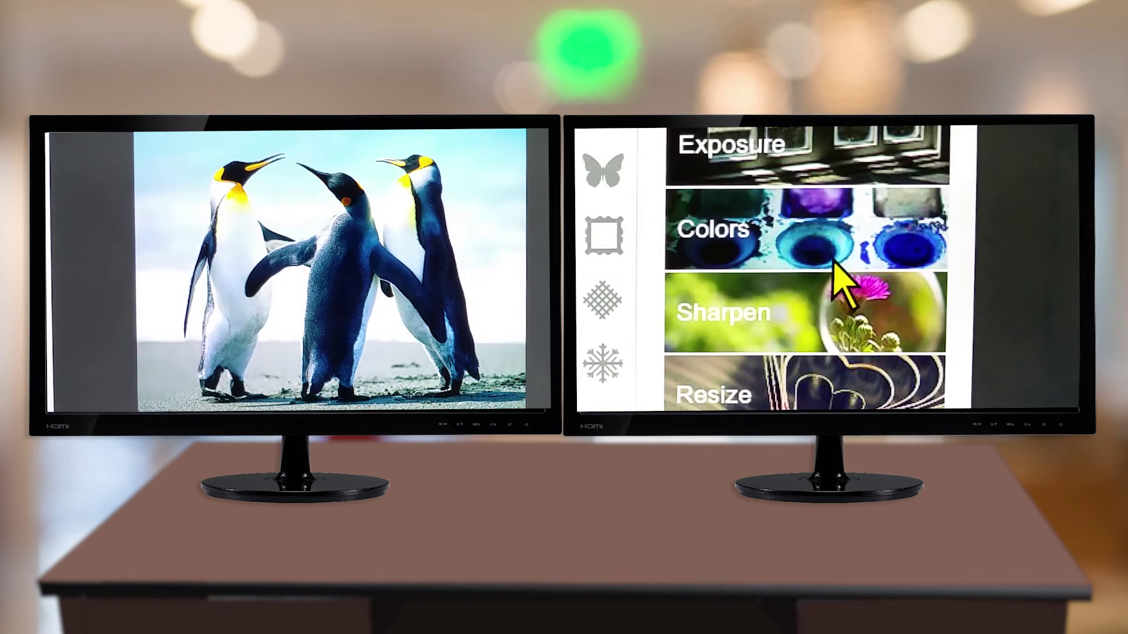
click(846, 231)
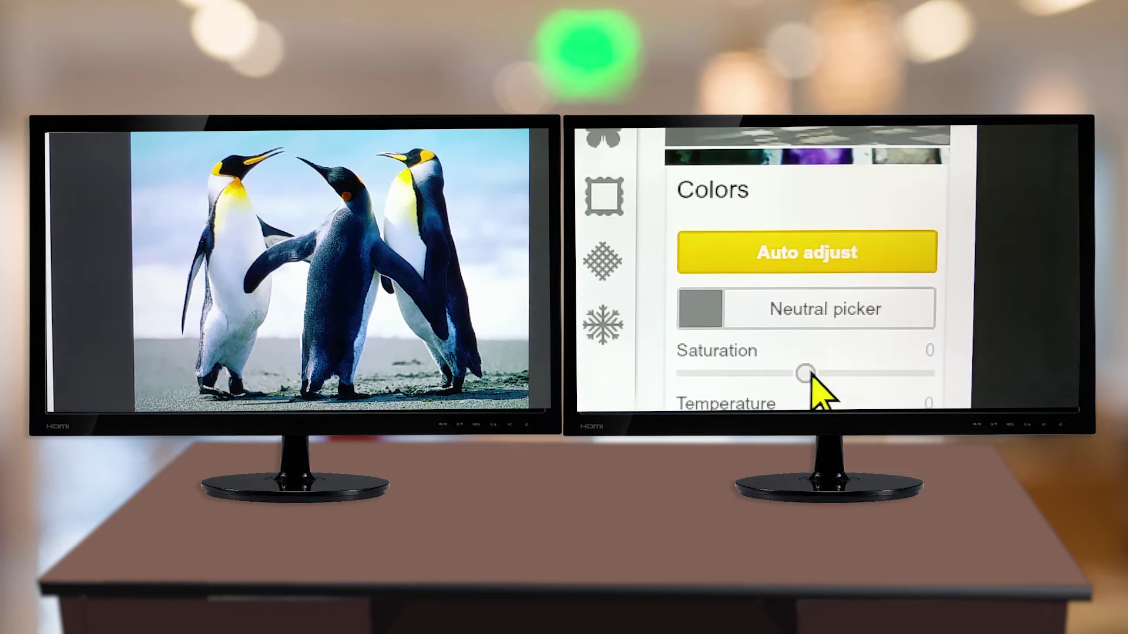
drag(805, 373, 885, 373)
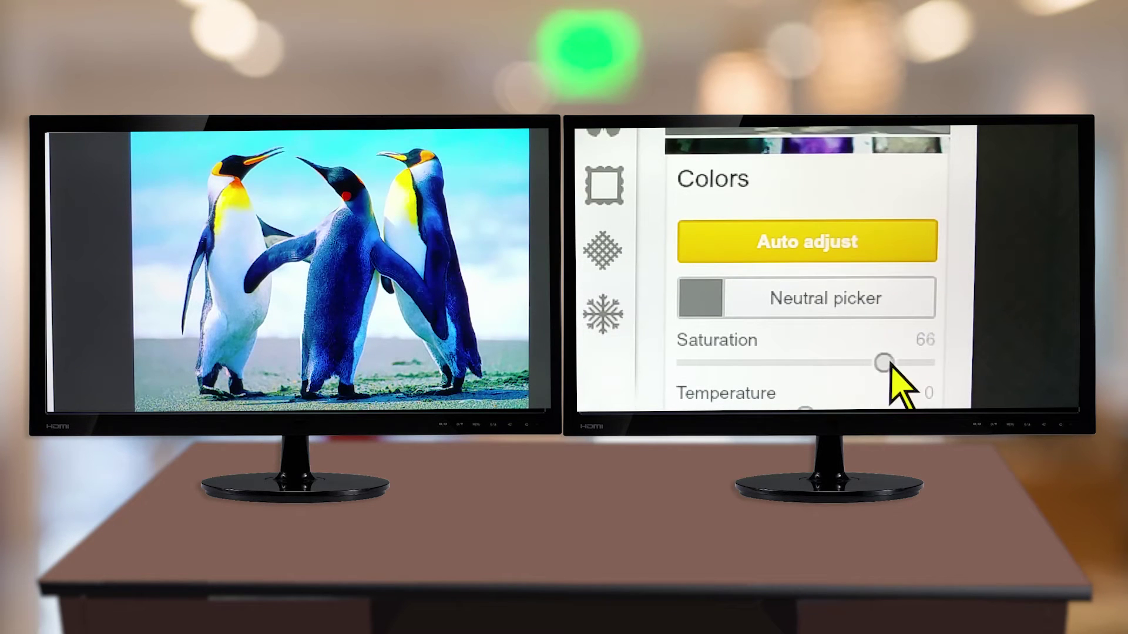
mouse_move(809, 358)
mouse_down()
mouse_move(746, 356)
mouse_move(852, 356)
mouse_up()
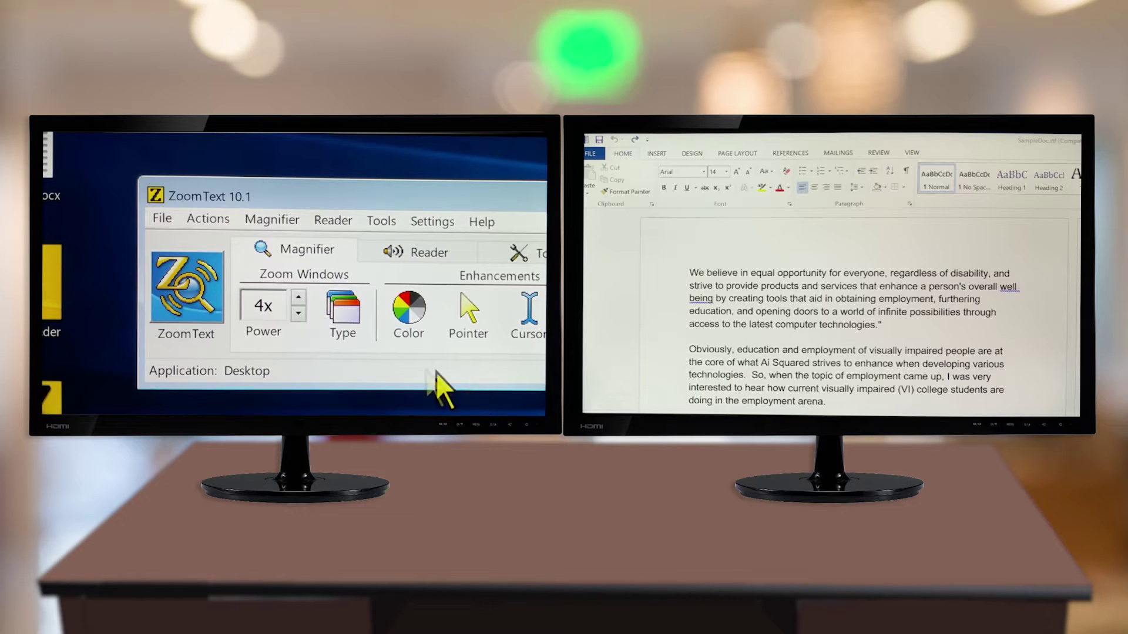
- Open ZoomText's Zoom Windows settings from the Type menu, showing MultiView Global for multiple monitors
click(355, 323)
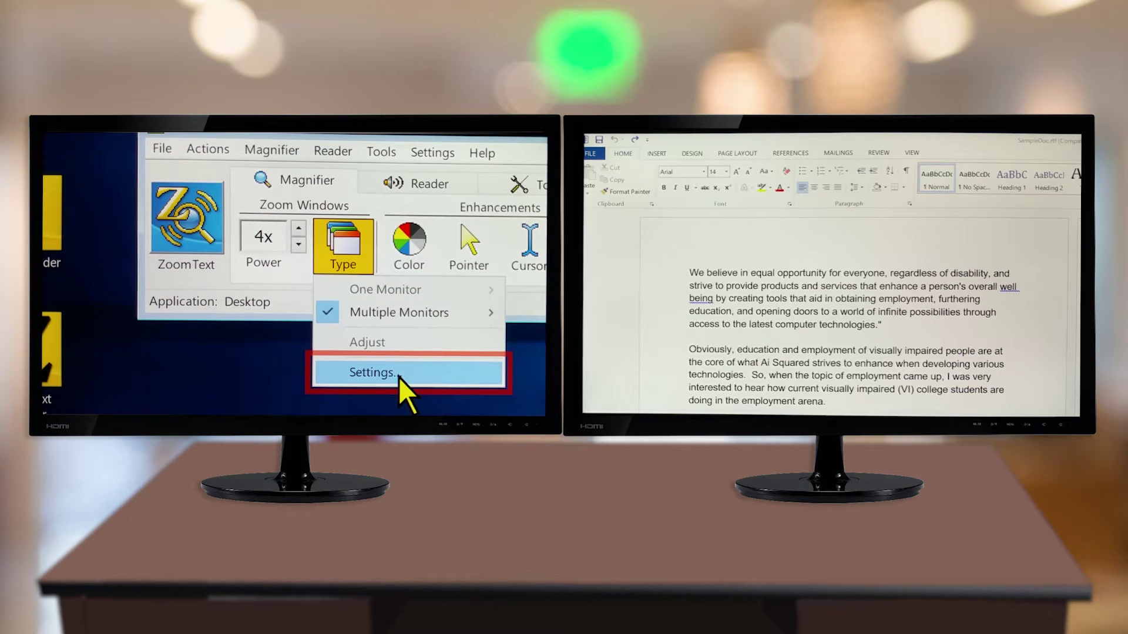
click(399, 377)
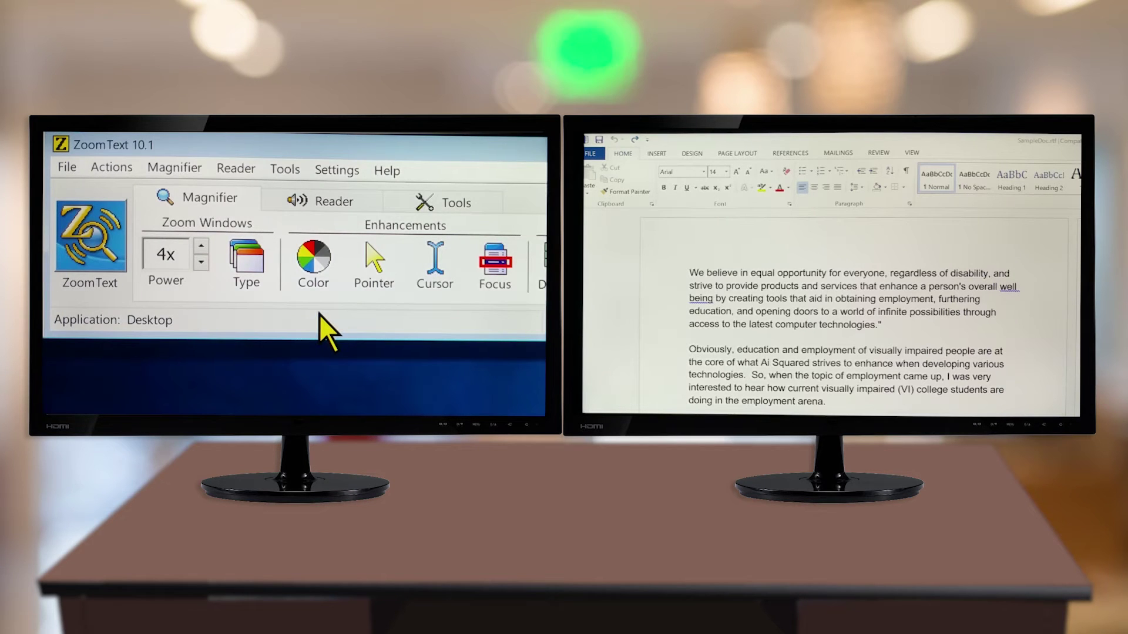
key(alt)
key(z)
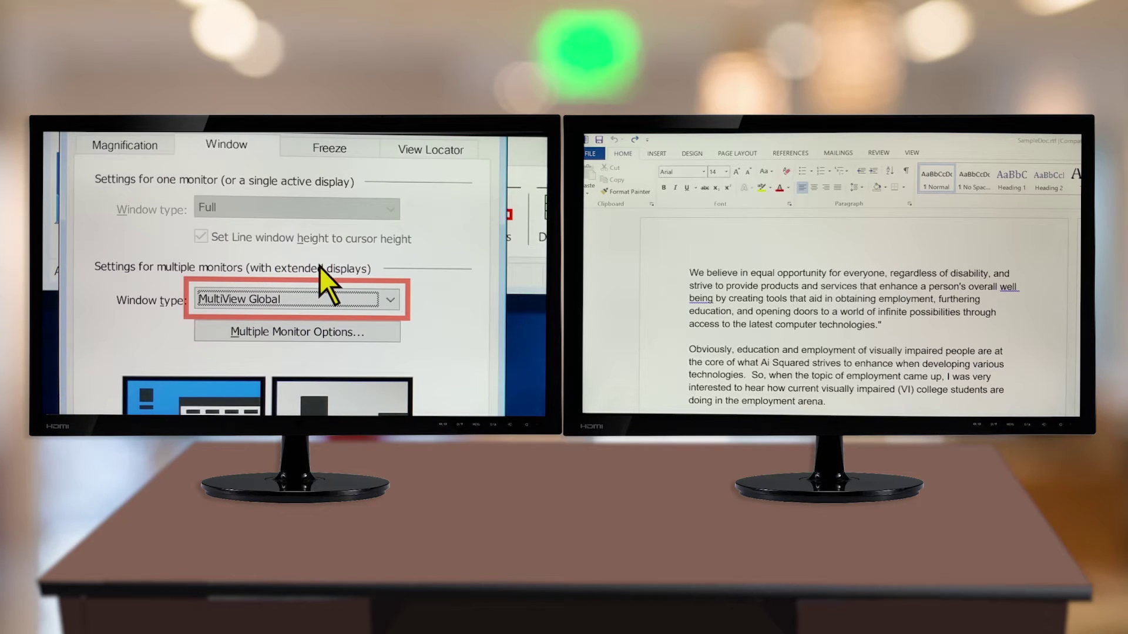
- Open Multiple Monitor Options and review the 2-second border hold, border marker and Sound Set 1 cues
key(alt+m)
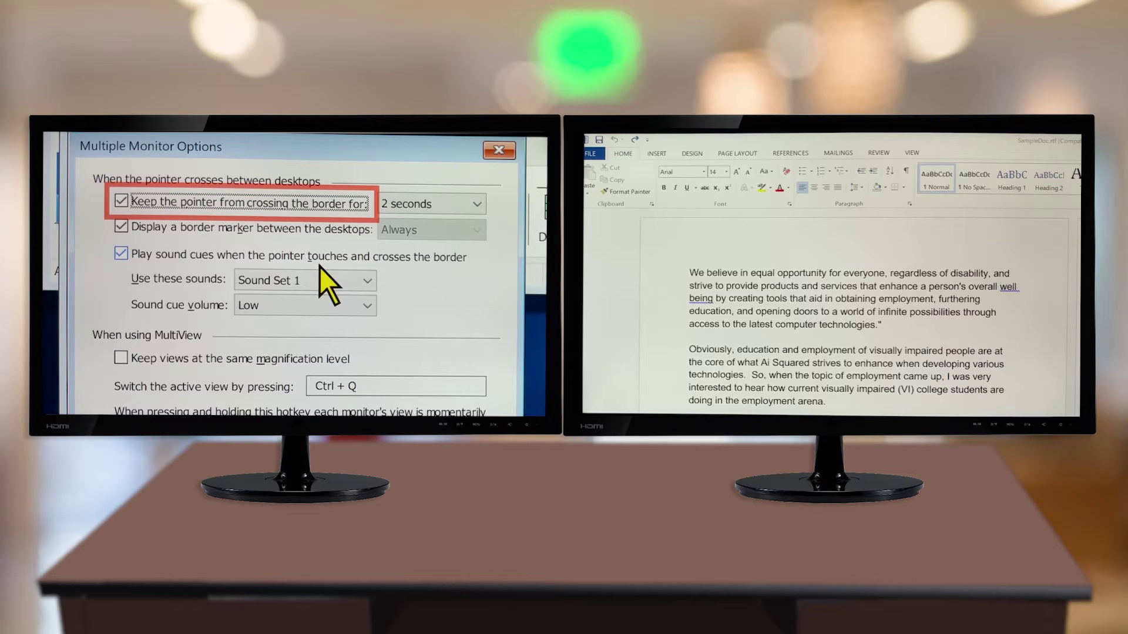
key(Tab)
key(Tab)
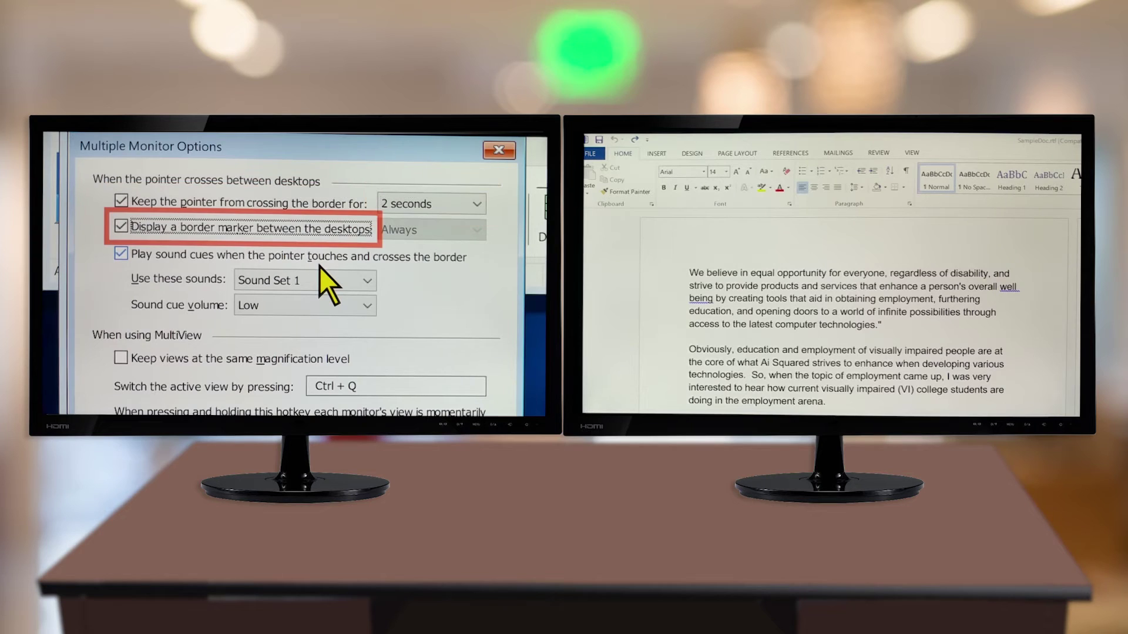
key(shift+Tab)
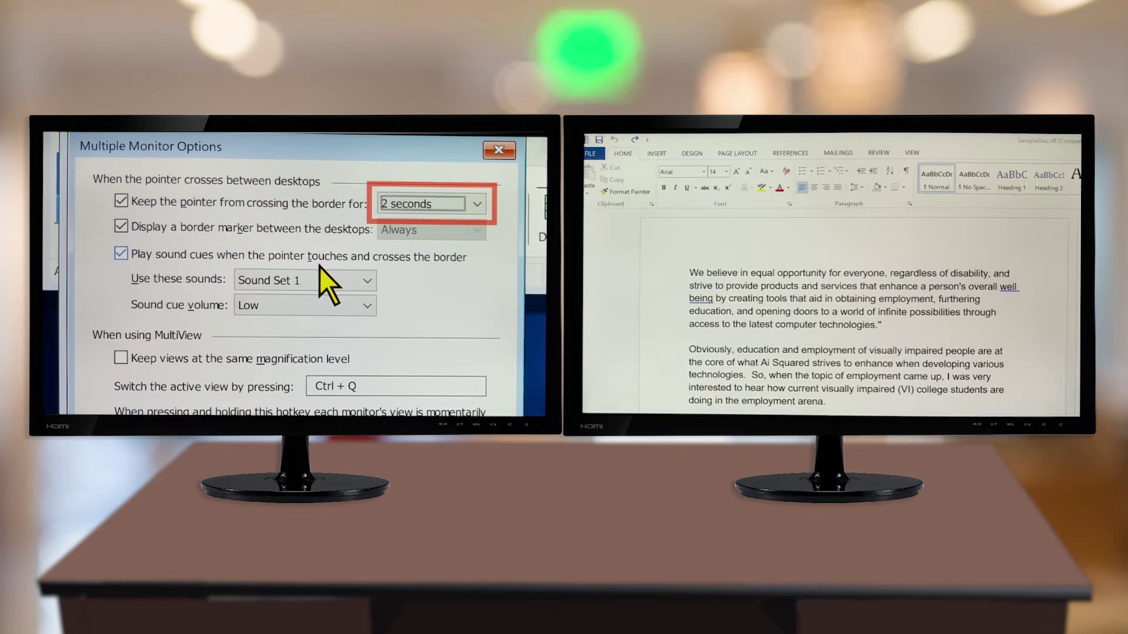
key(shift+Tab)
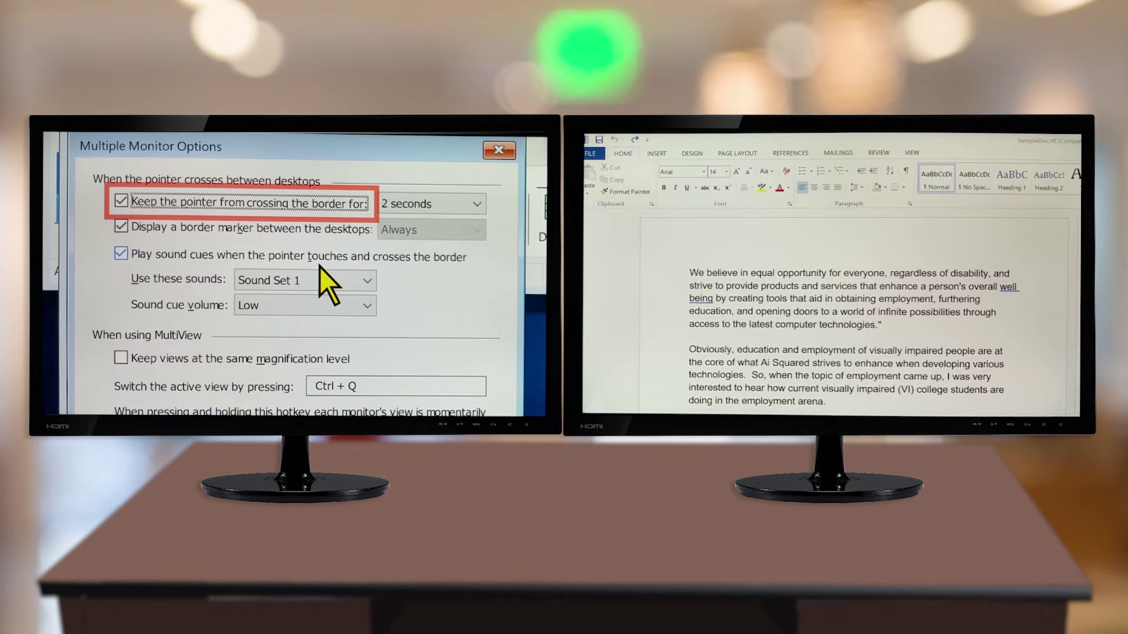
key(Tab)
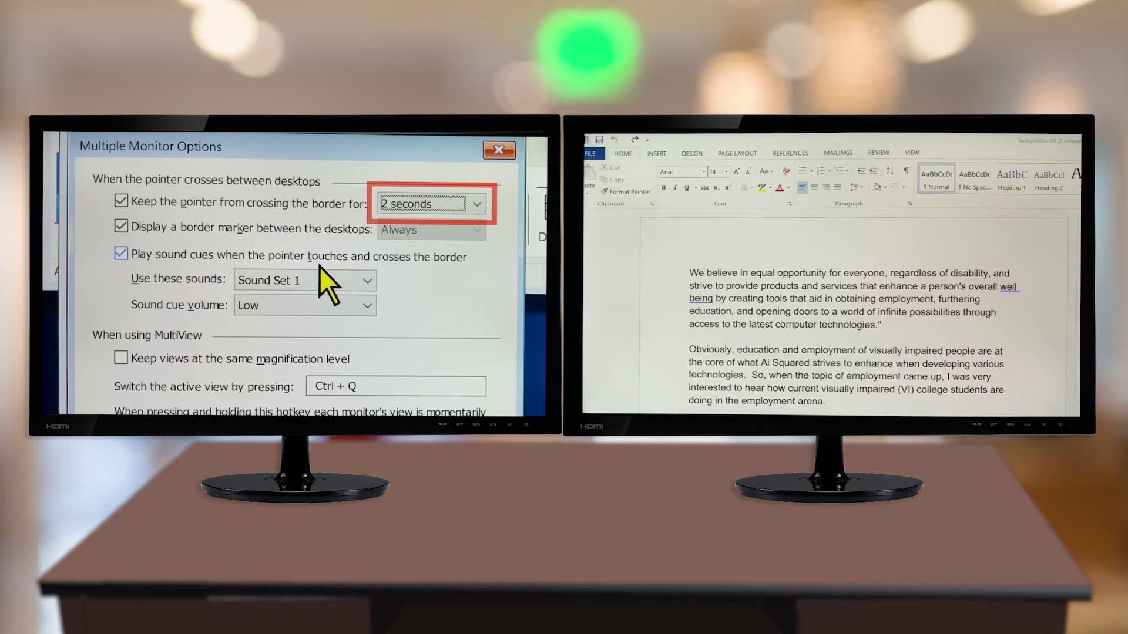
key(Tab)
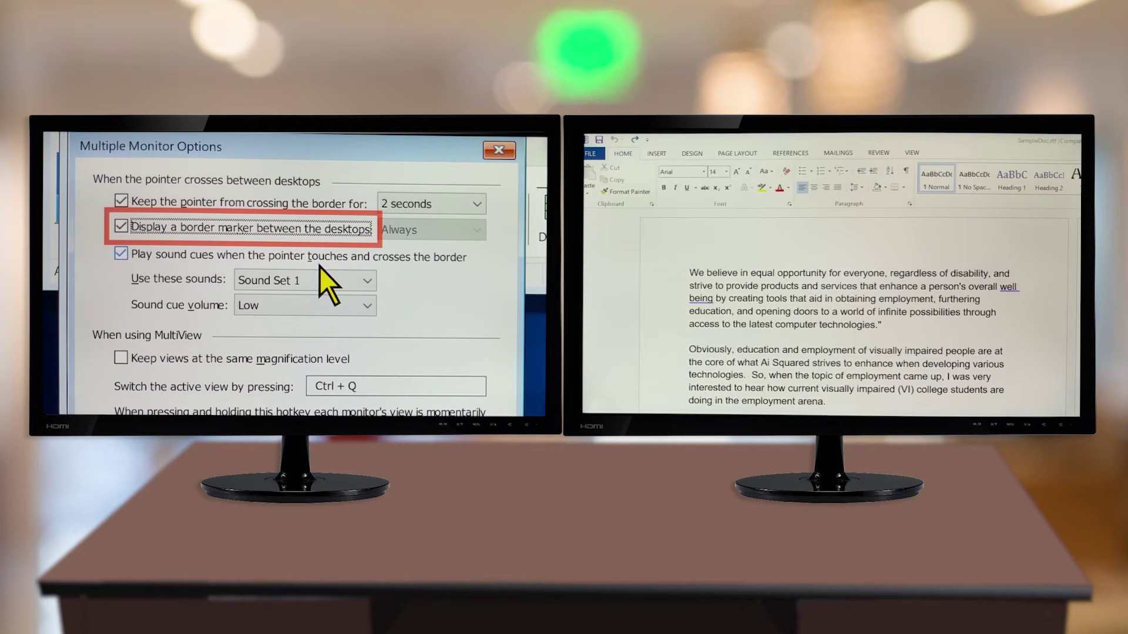
key(Tab)
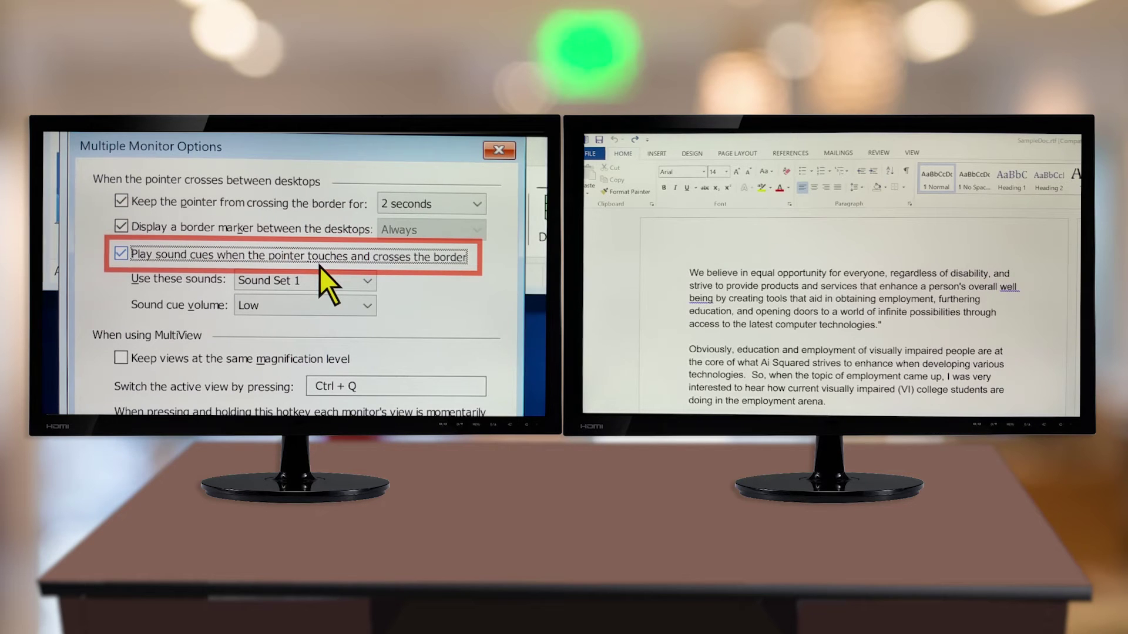
key(Tab)
key(Tab)
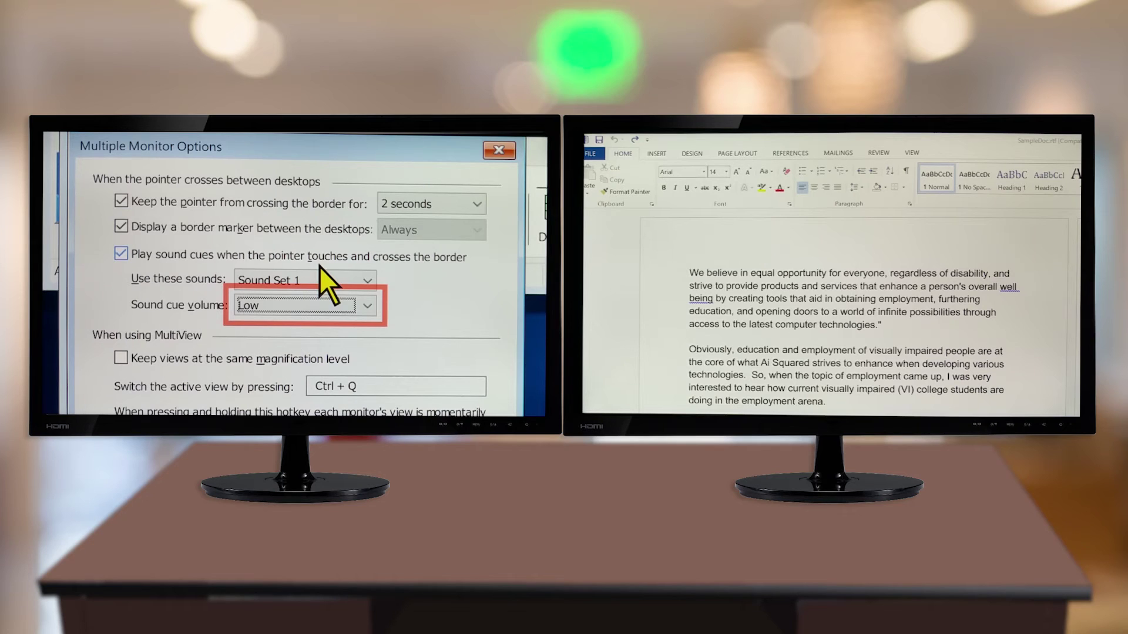
key(Tab)
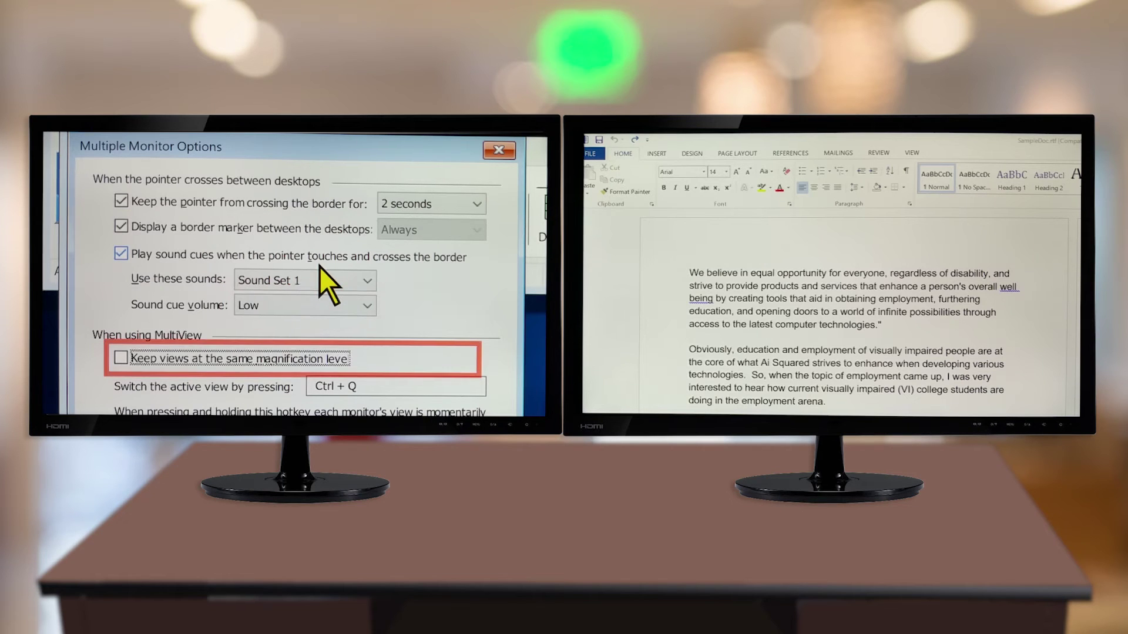
key(space)
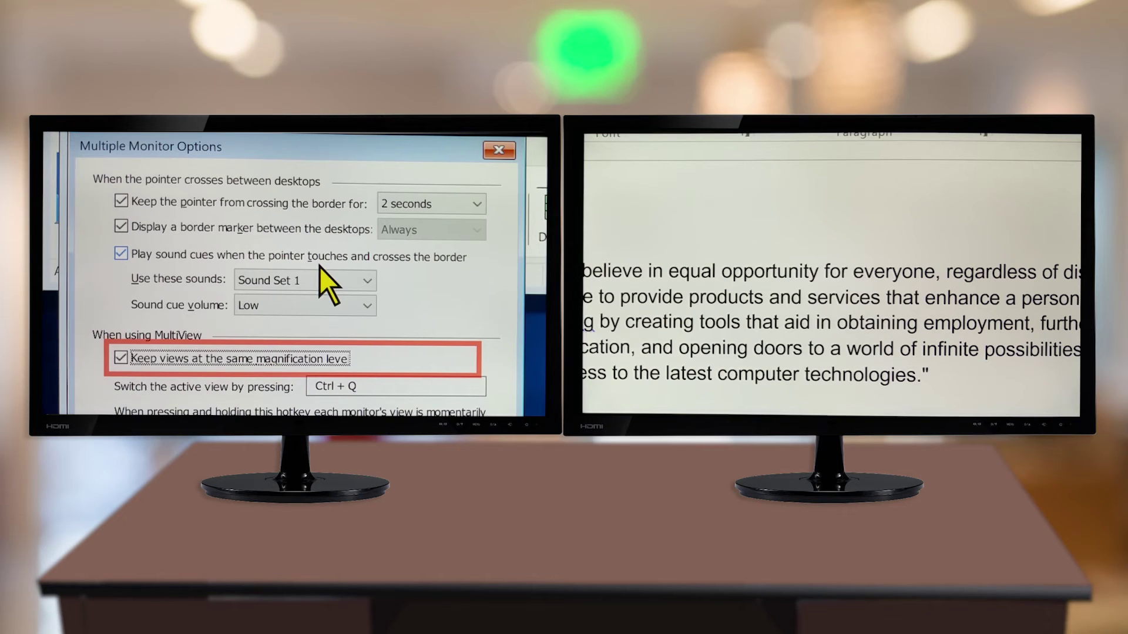
key(space)
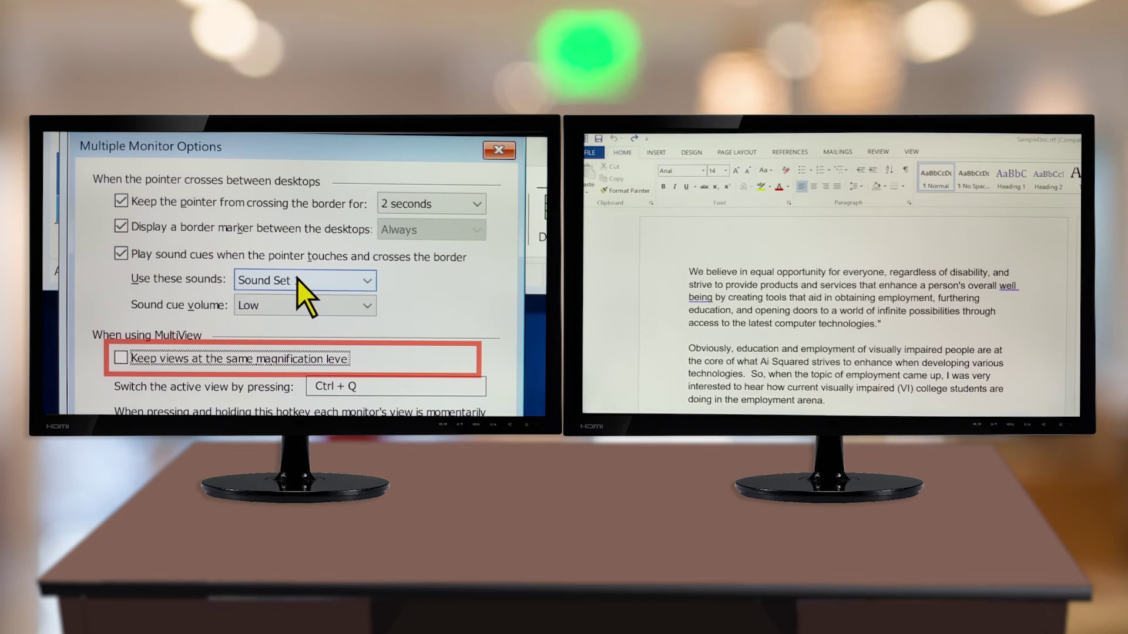
key(Tab)
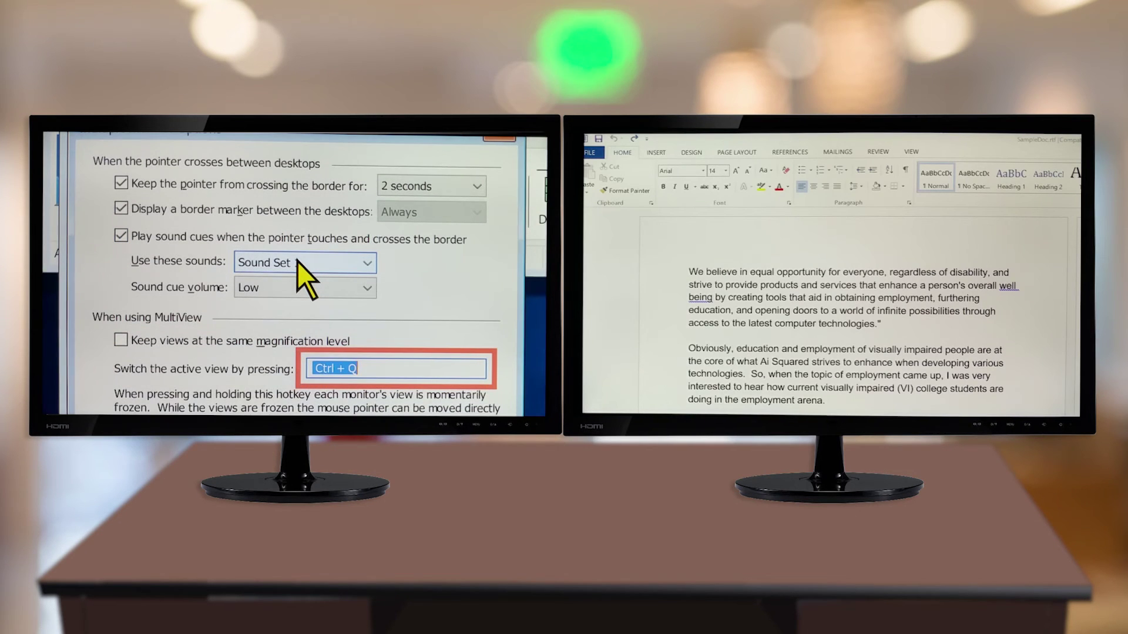
key(Tab)
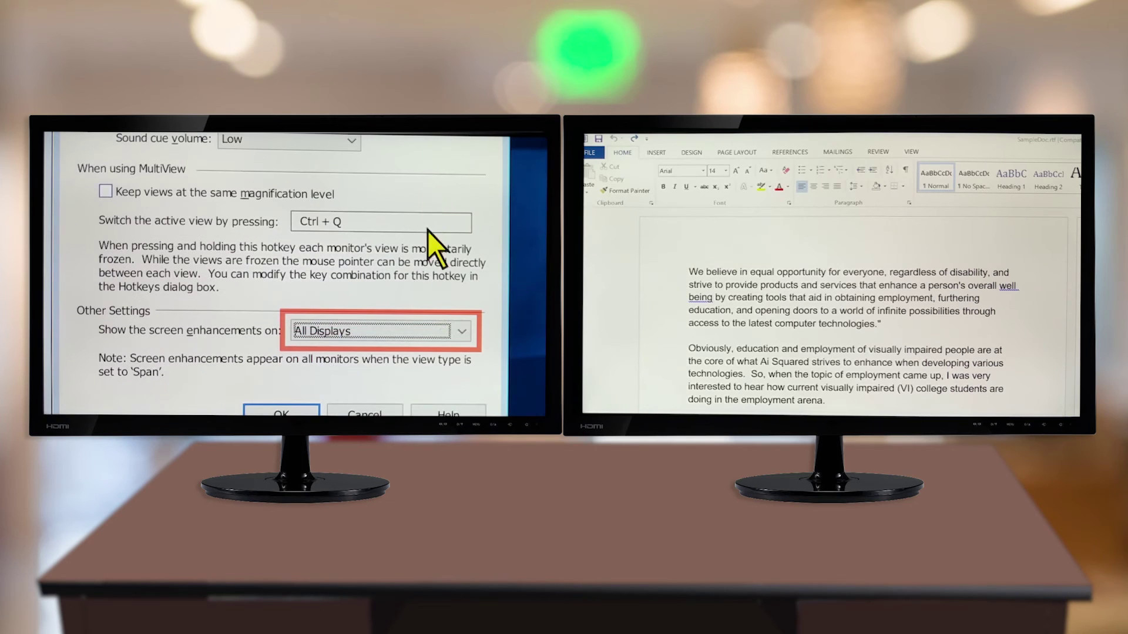
- Limit screen enhancements to Extended Displays, close both dialogs, and apply an inverted colour scheme
click(470, 331)
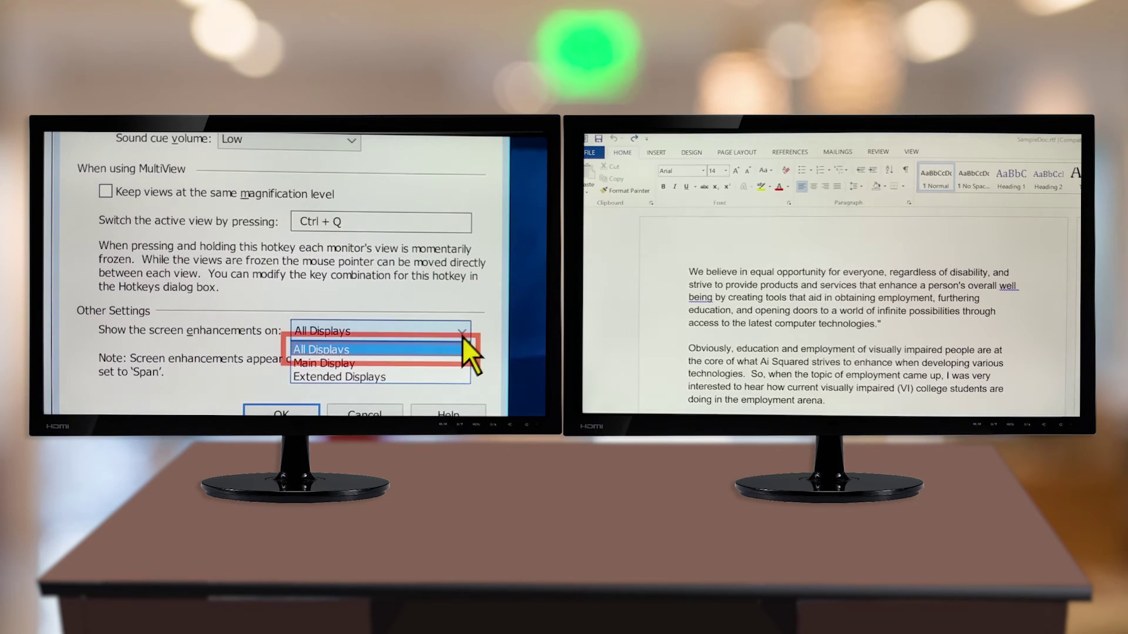
click(440, 378)
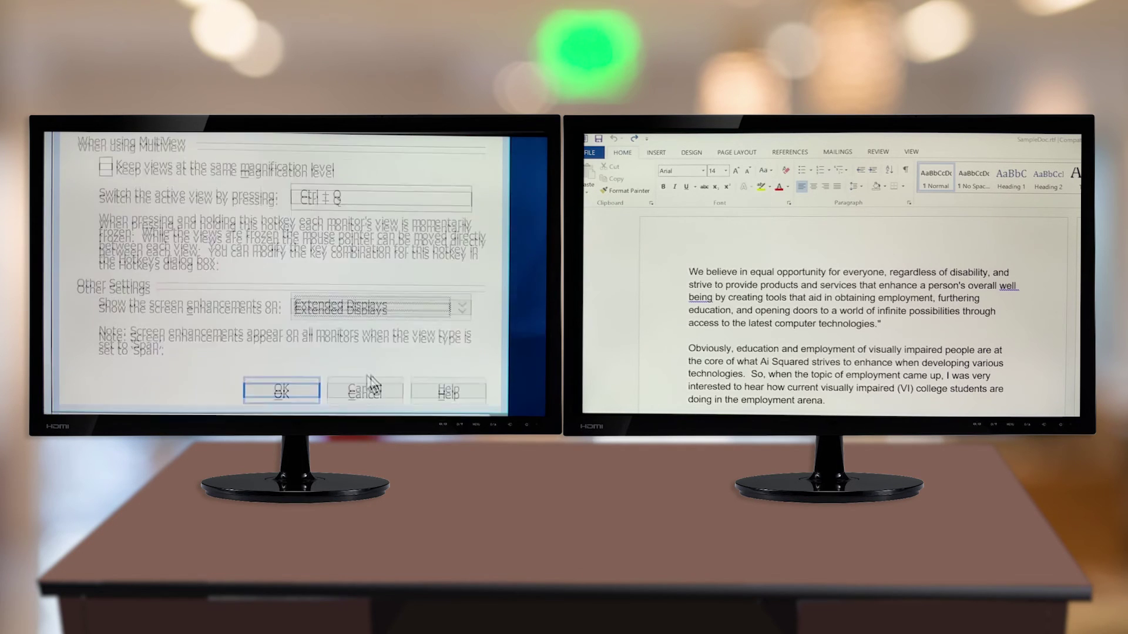
click(288, 355)
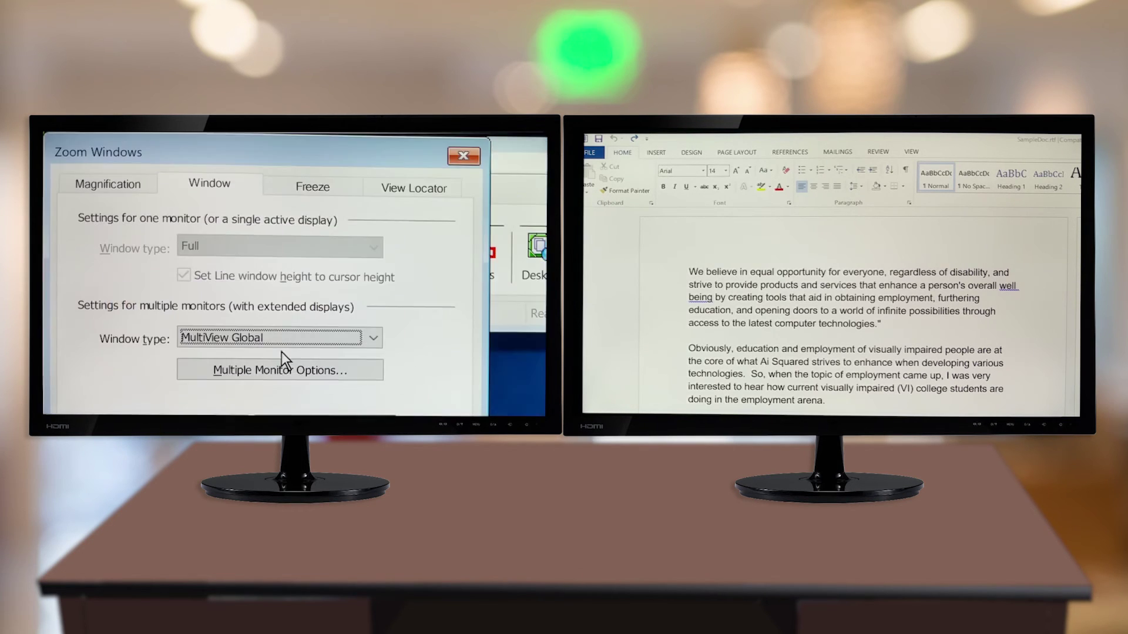
click(461, 177)
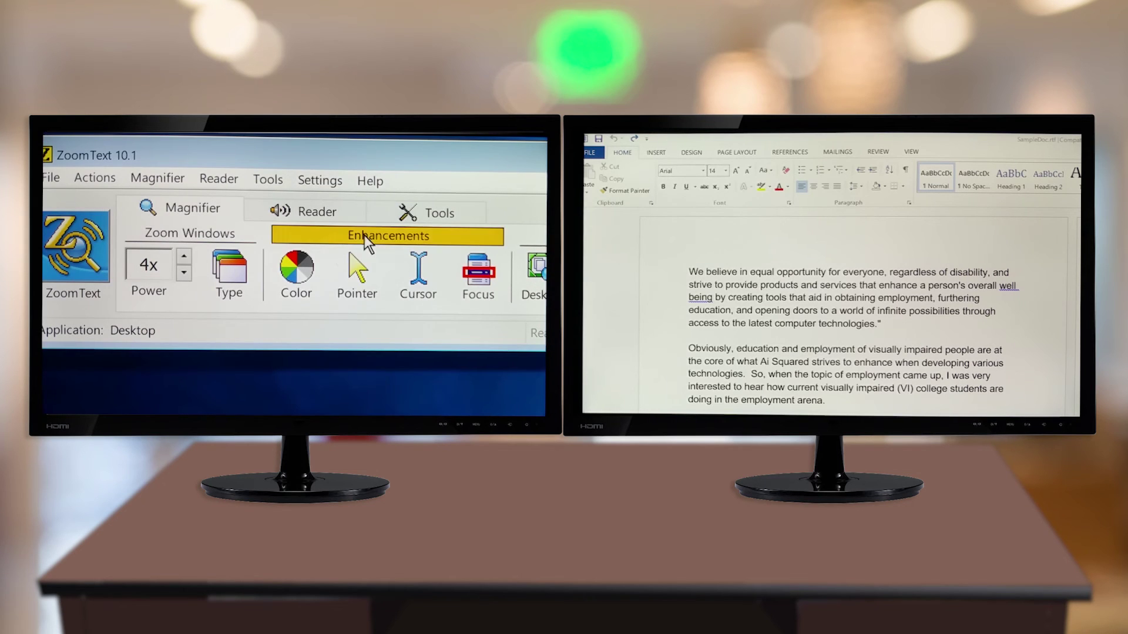
click(311, 291)
mouse_move(339, 341)
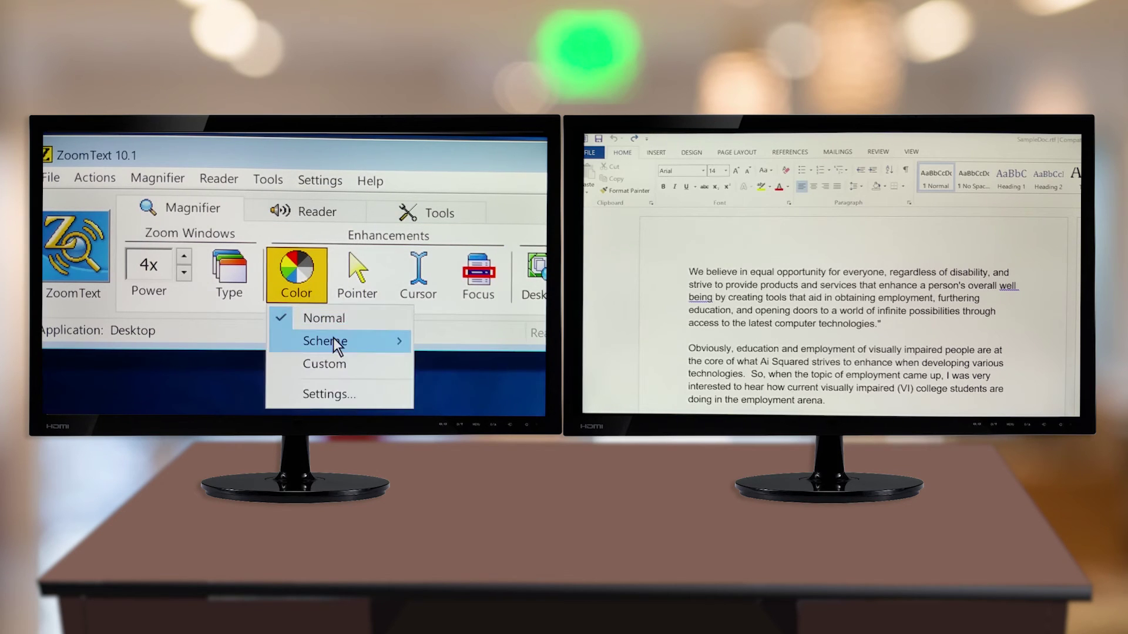
click(430, 343)
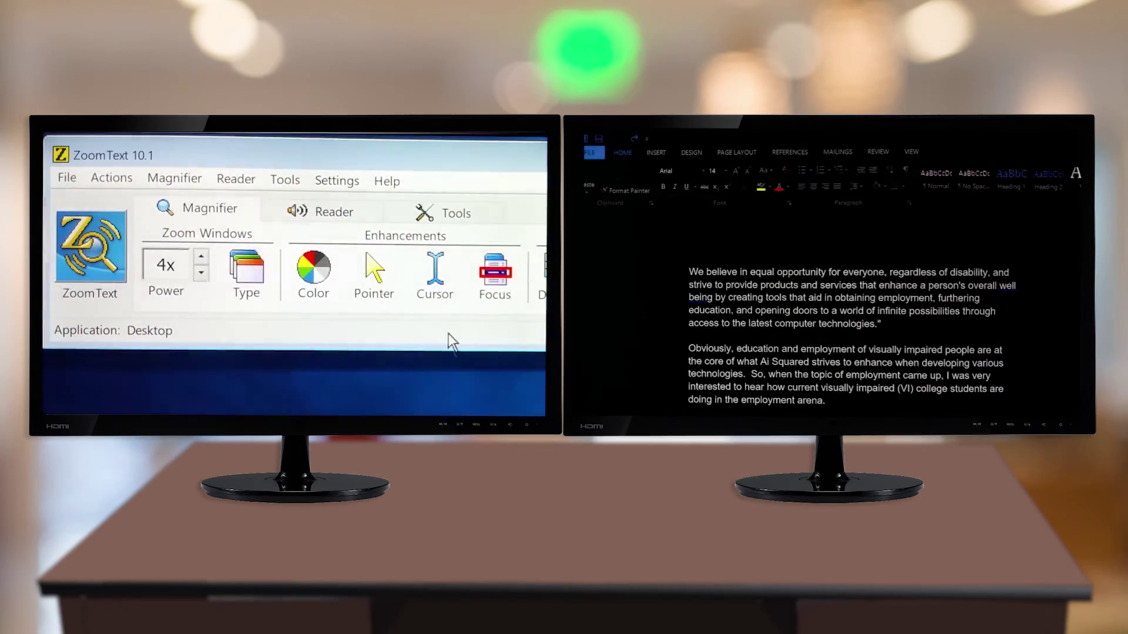